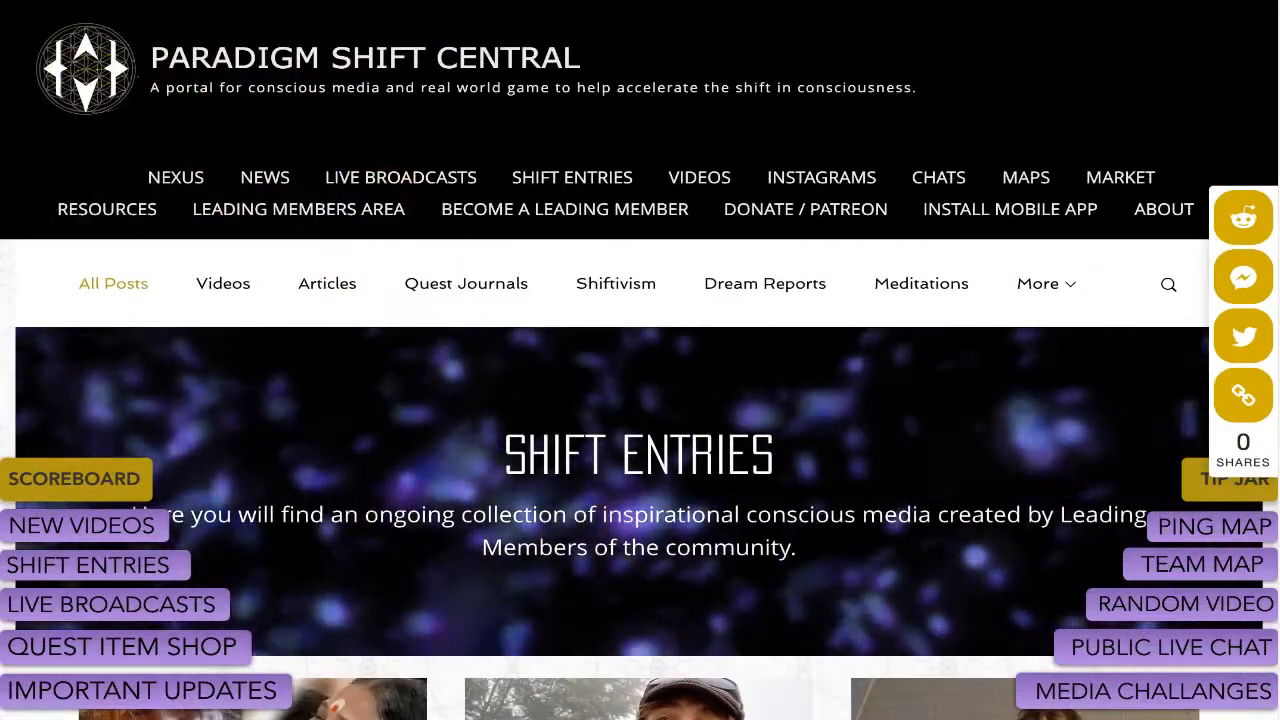
Go to the Leading Members Login page from LEADING MEMBERS AREA and bring up its login prompt.
mouse_move(298, 210)
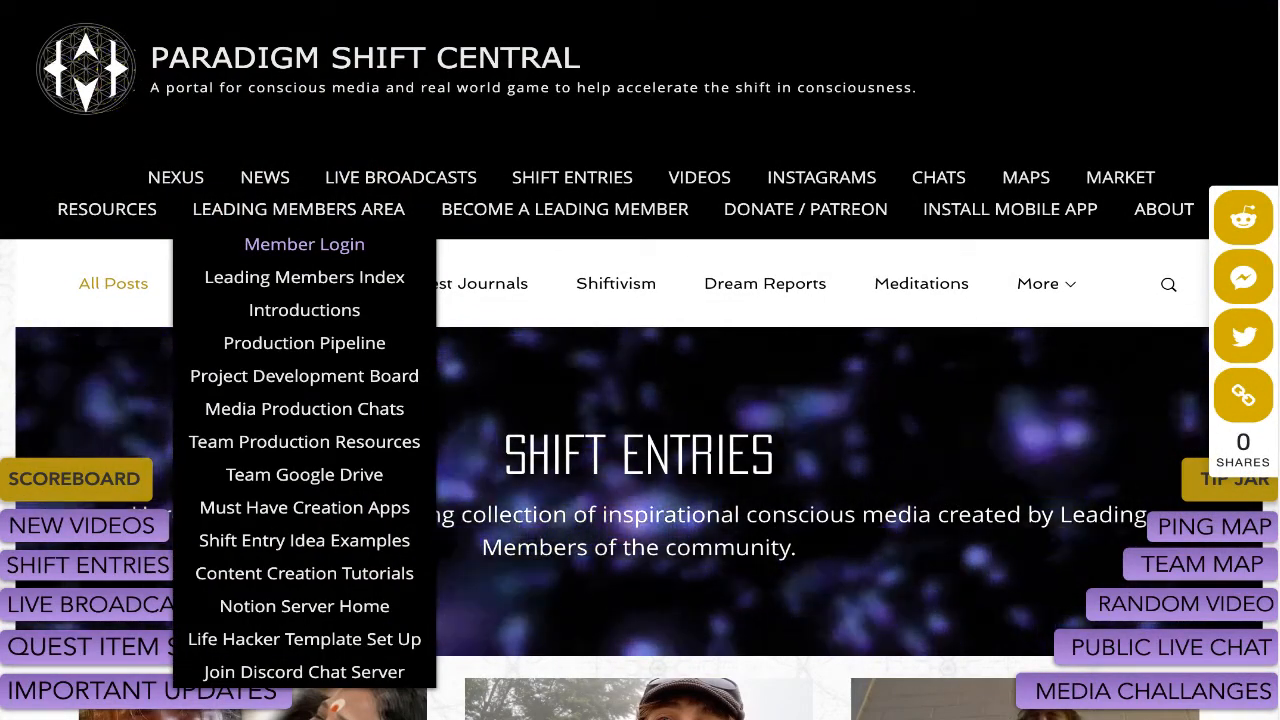
click(304, 244)
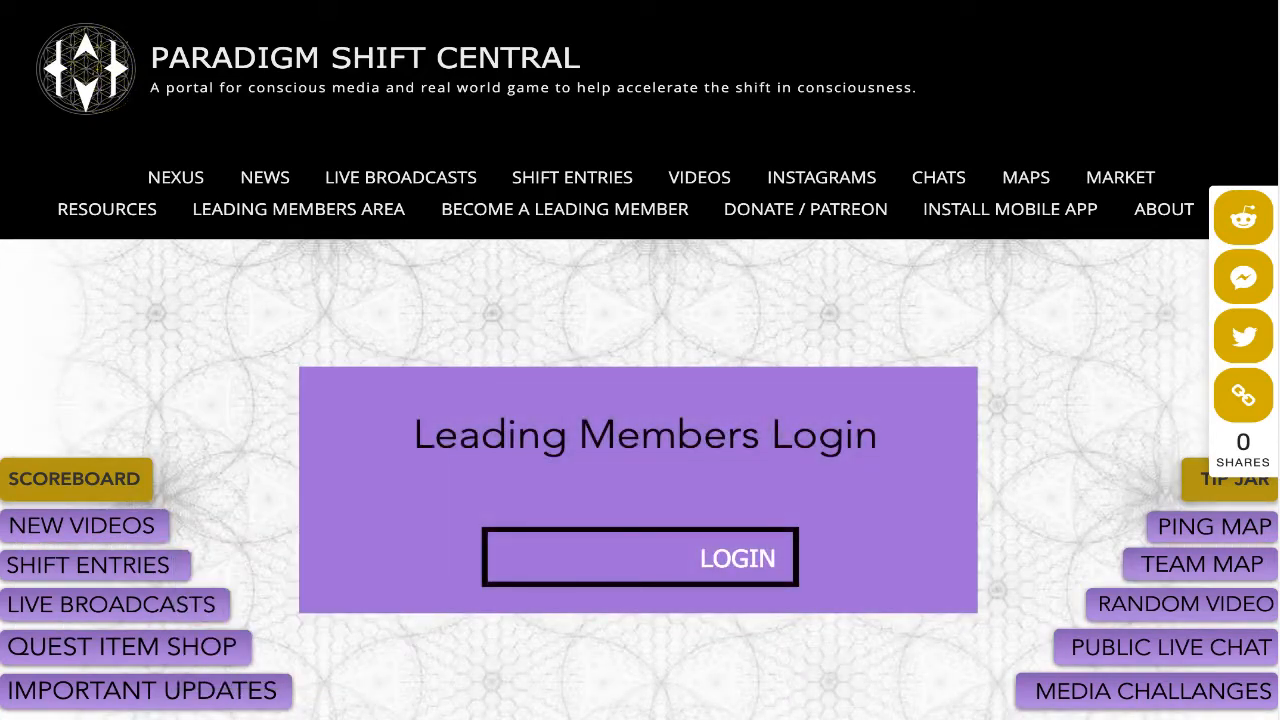
click(738, 558)
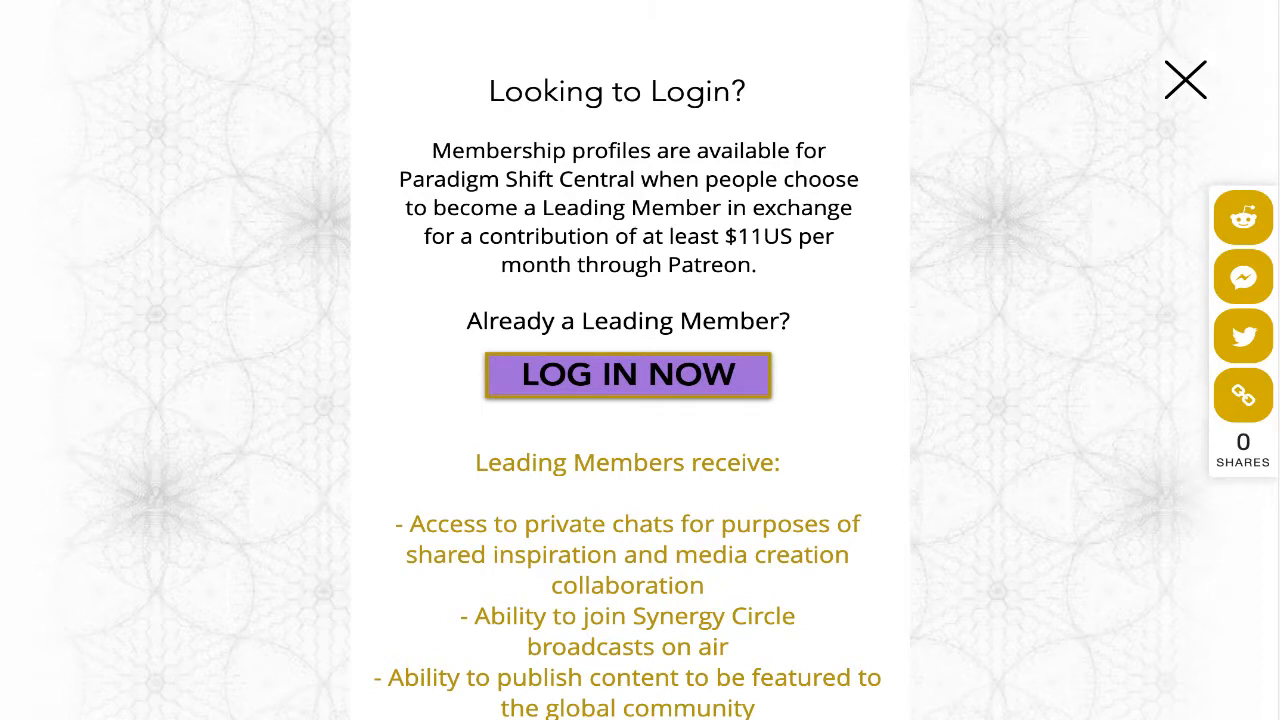
Sign in as an existing member with the account e-mail and password.
click(628, 375)
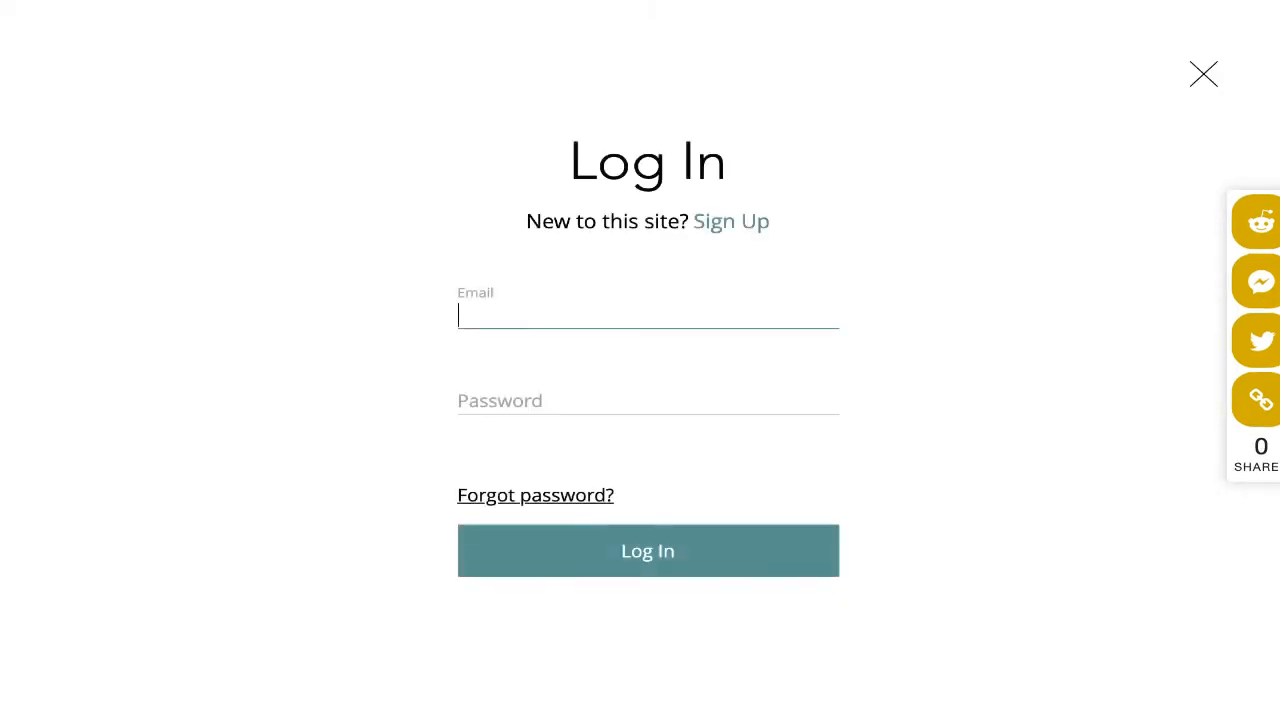
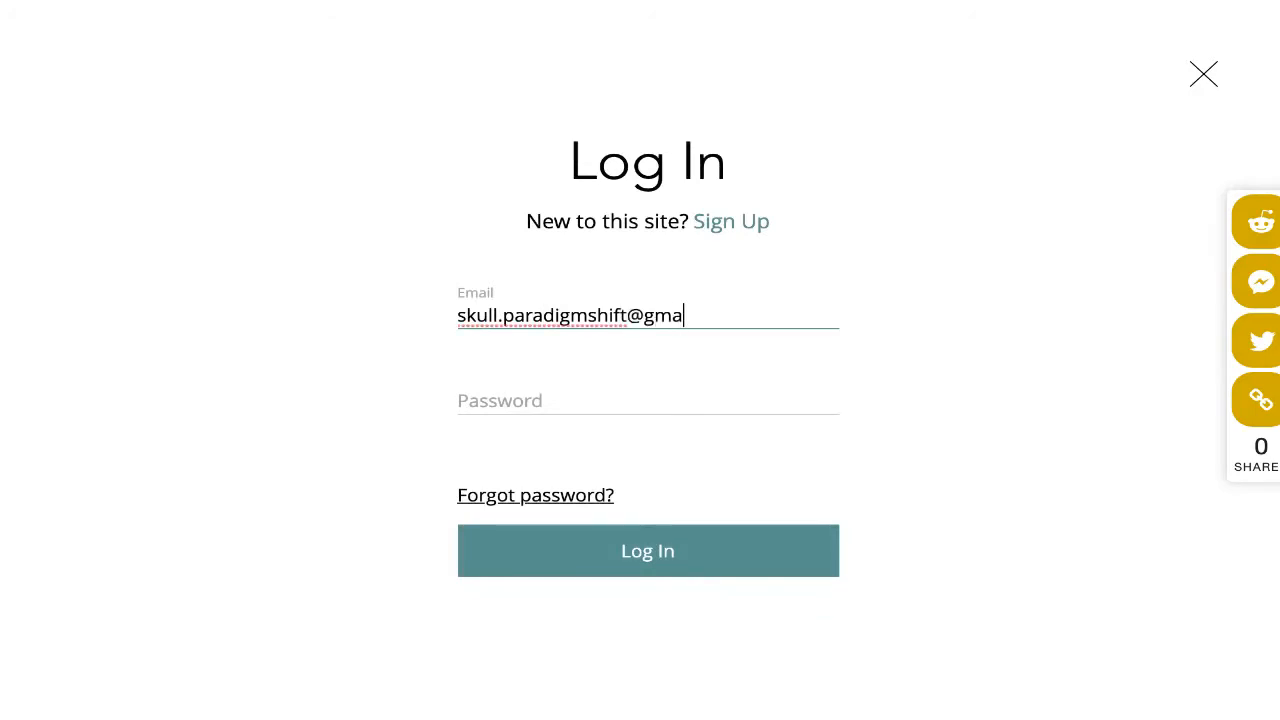
key(Tab)
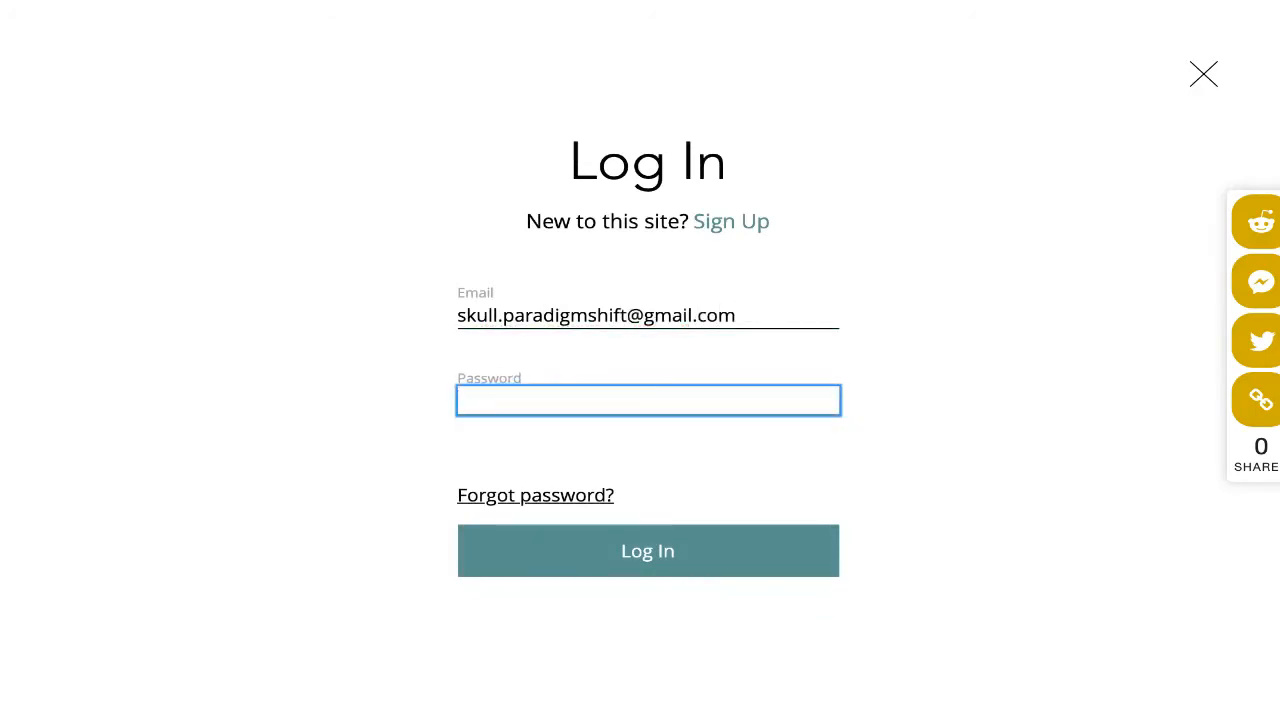
text(•••••••••••••••)
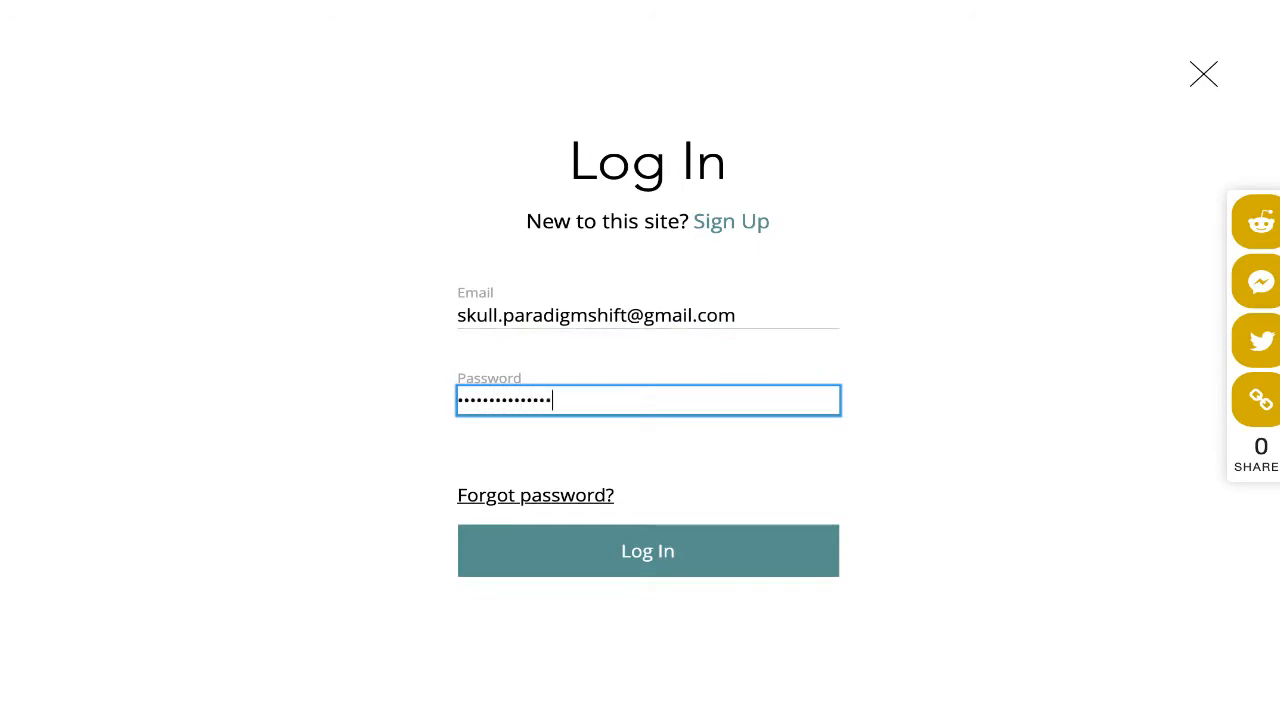
key(Return)
Retype the rejected password and submit the login again.
key(ctrl+a)
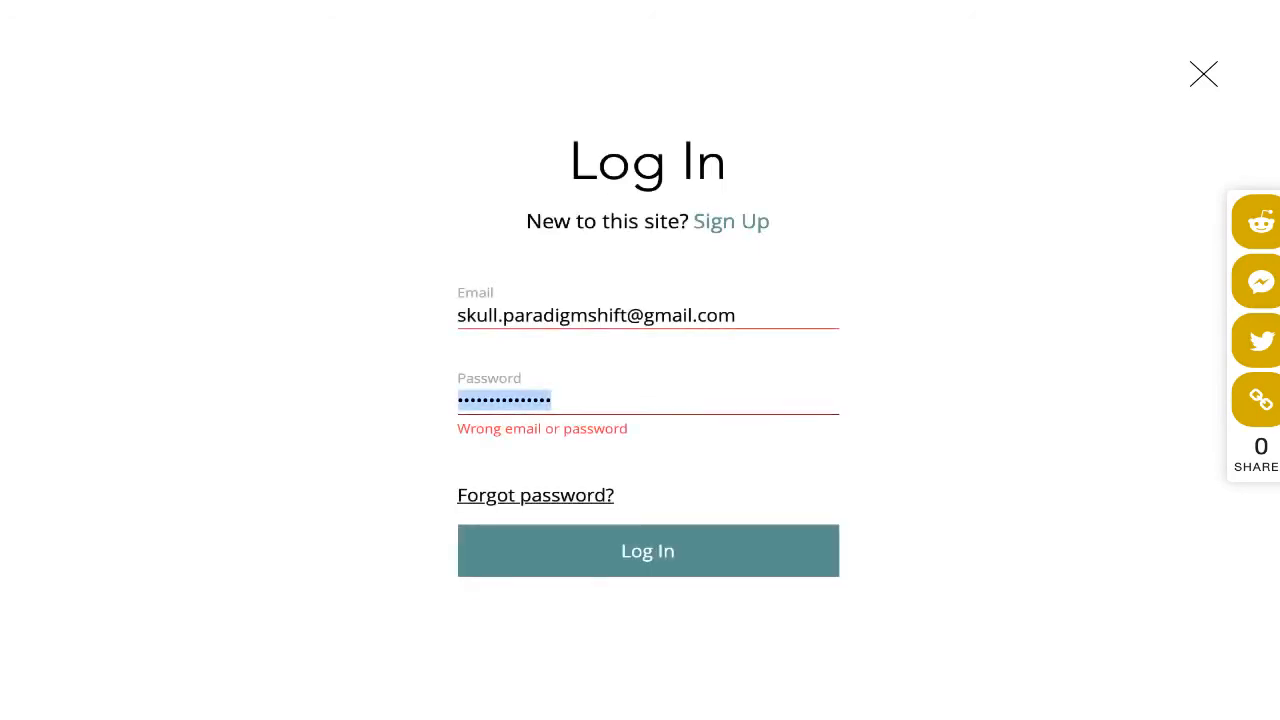
text(••••••••••••••••)
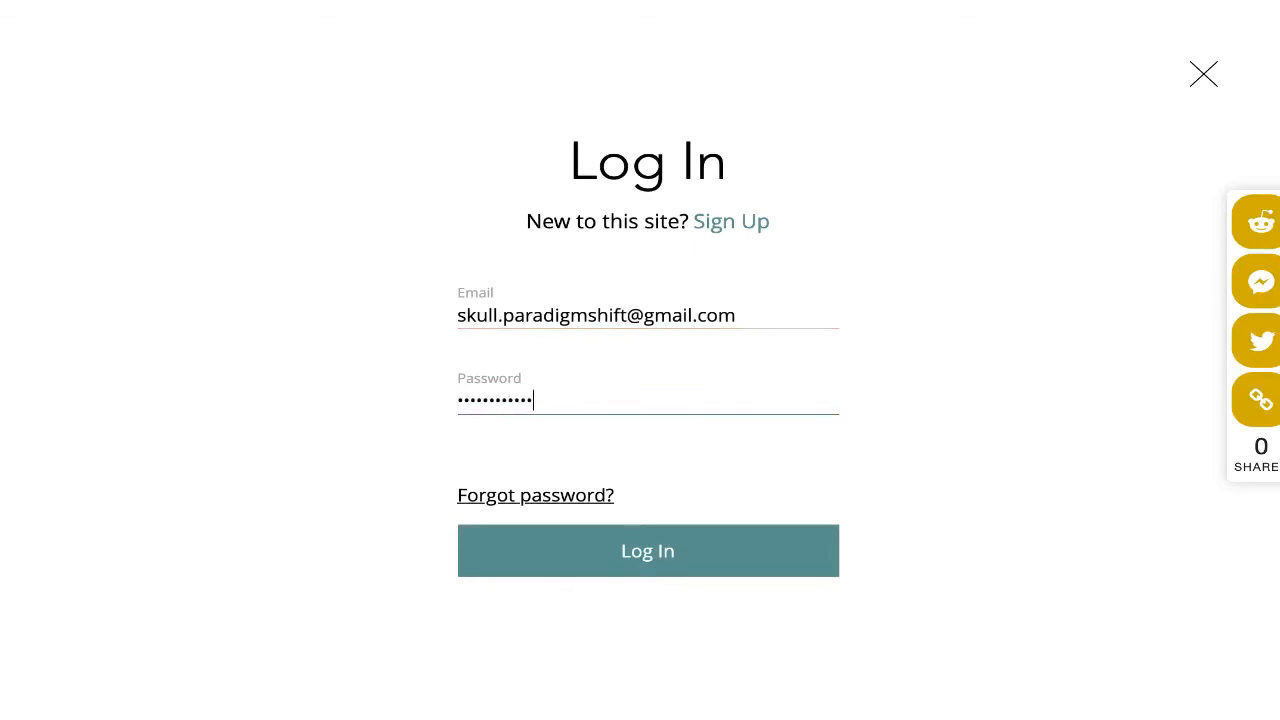
key(Return)
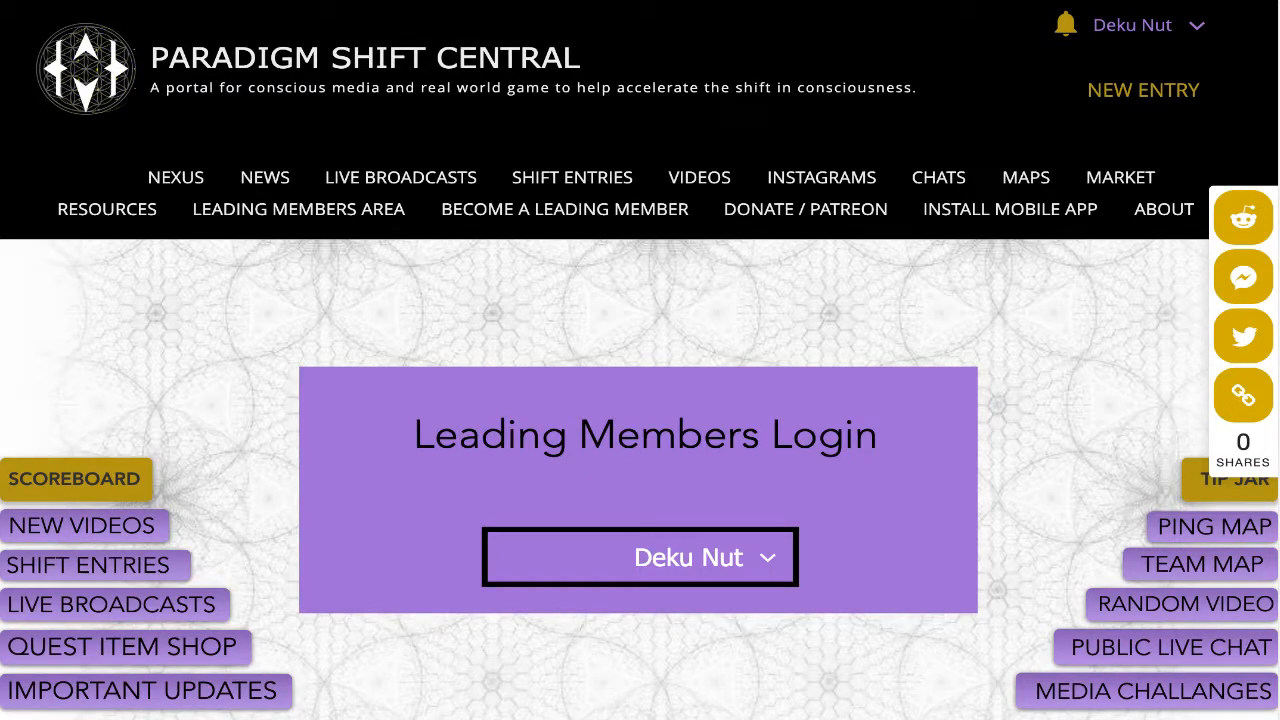
On the member's Profile page, switch the profile to private and then back to public.
click(1196, 26)
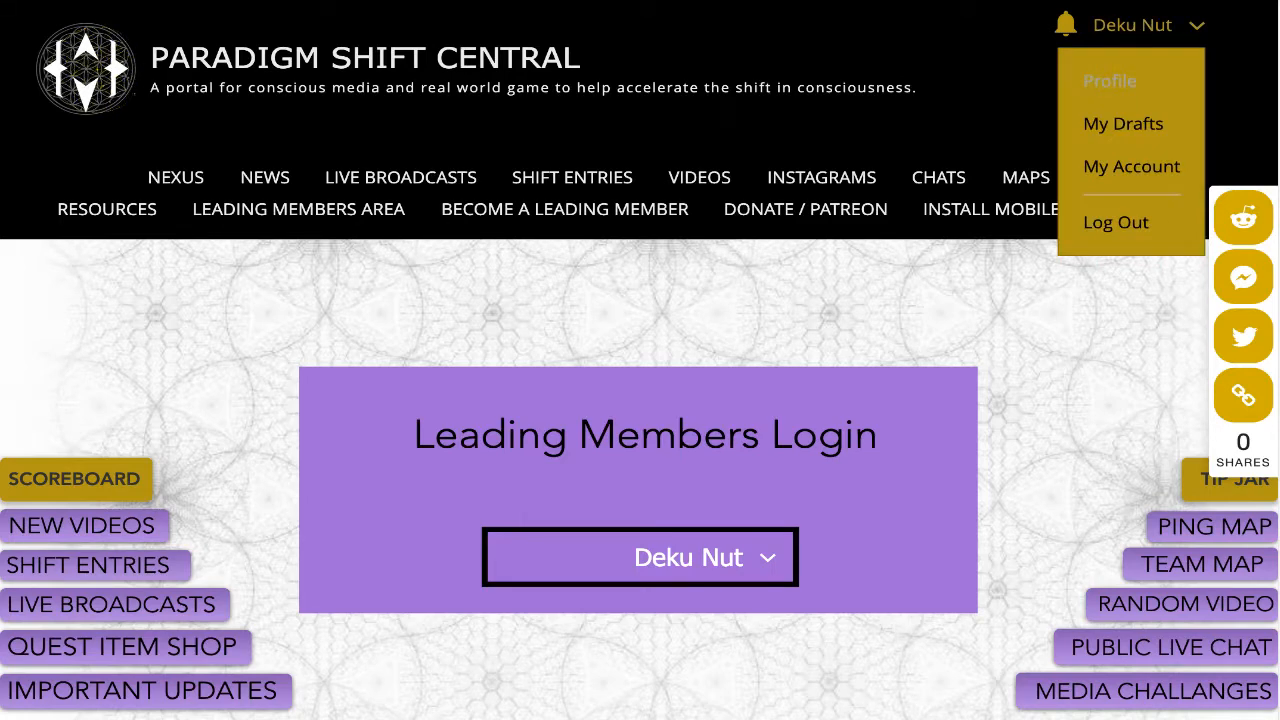
click(1110, 81)
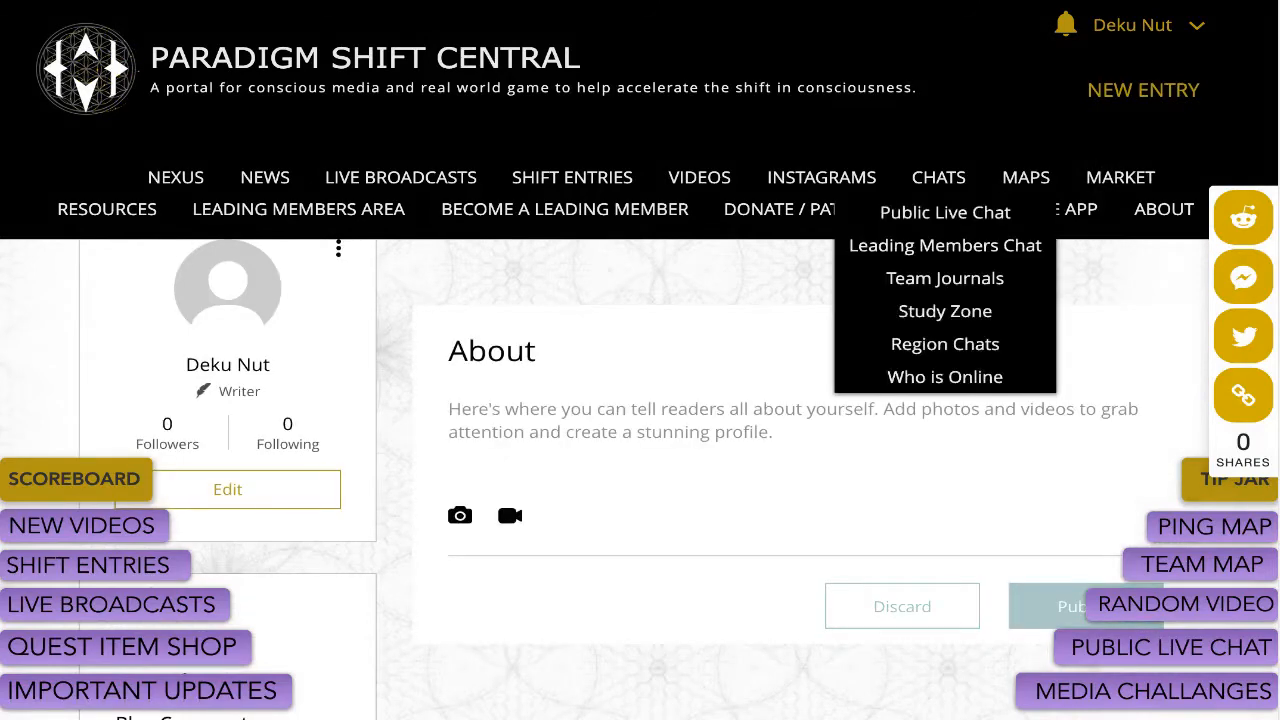
scroll(640, 450, down, 1)
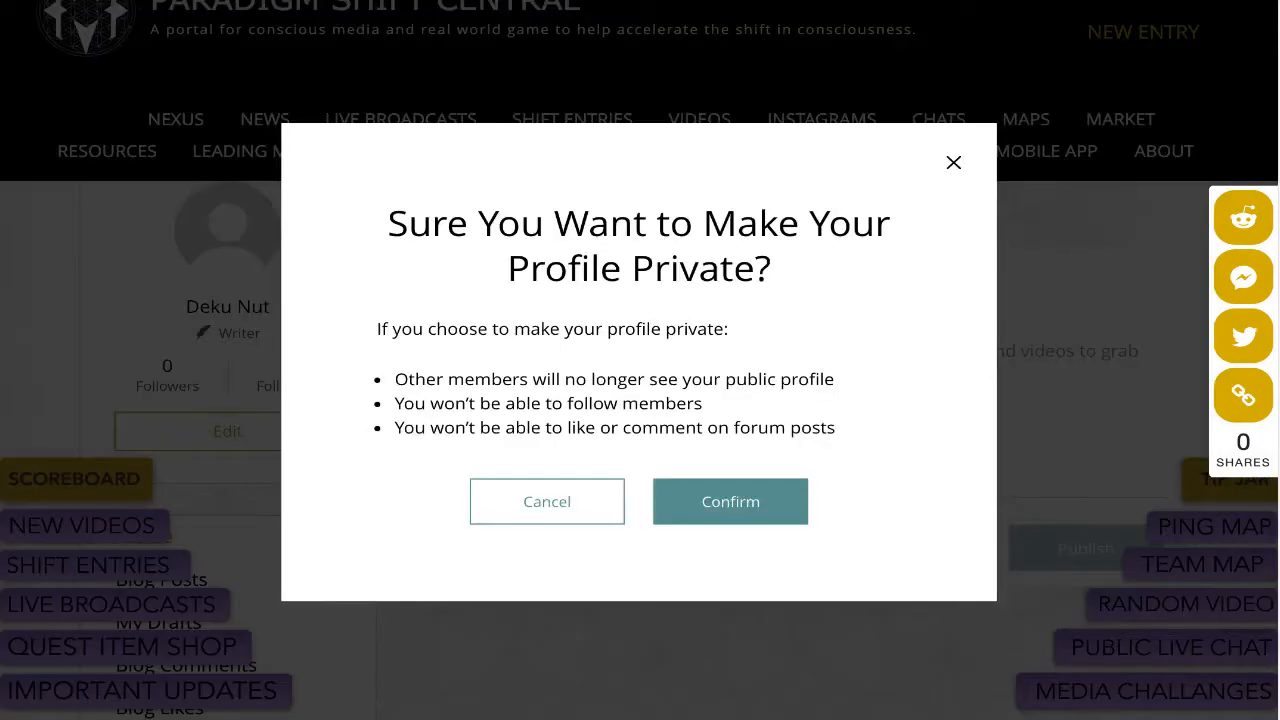
click(731, 502)
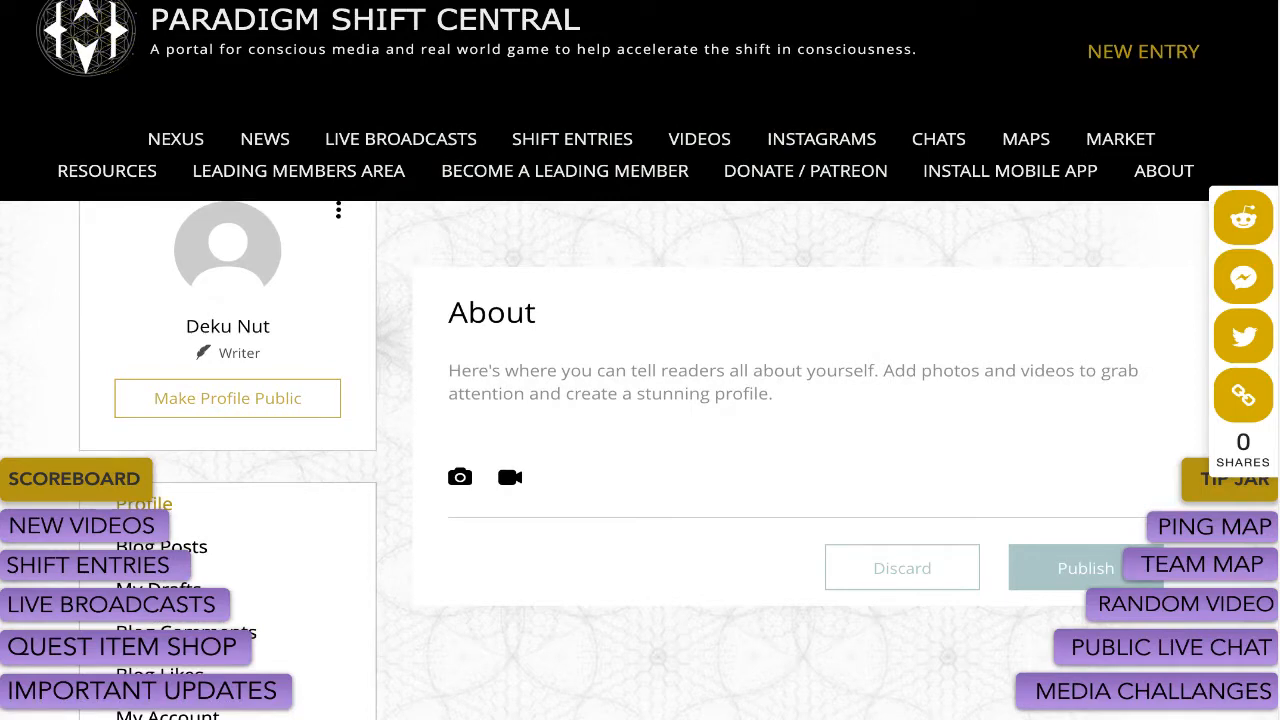
click(228, 398)
click(730, 429)
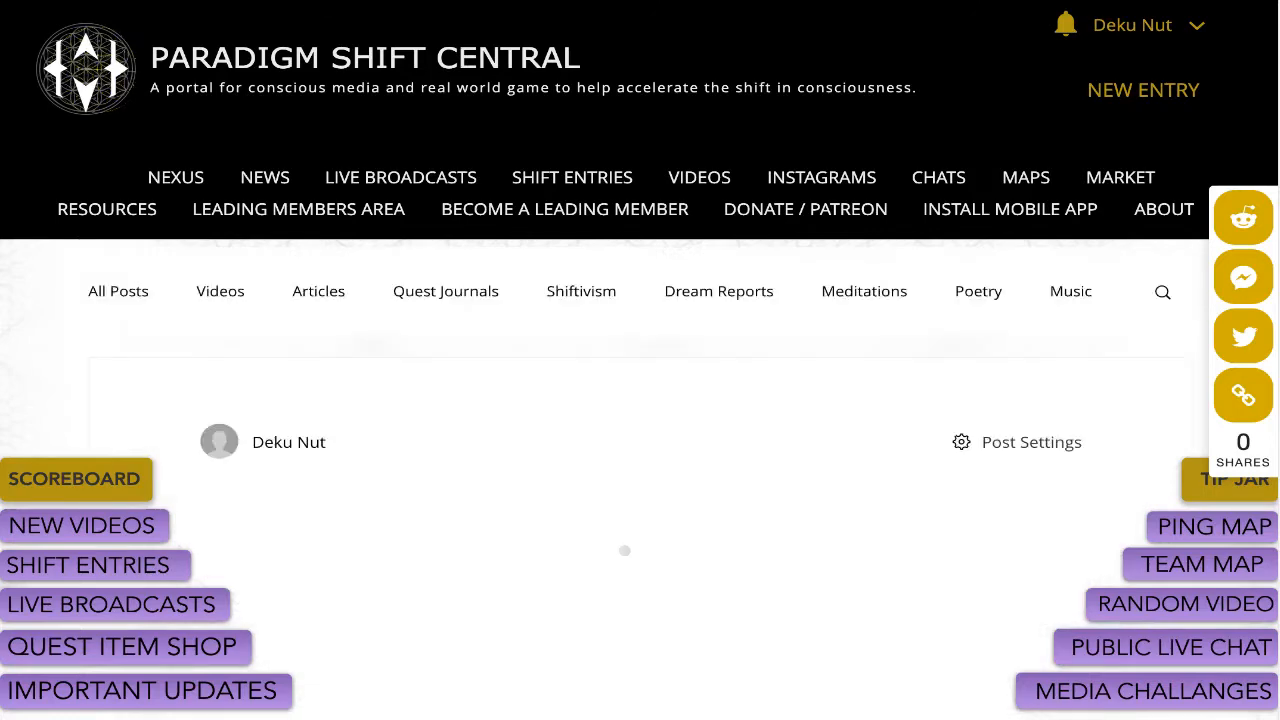
Scroll the loading post editor and click into the empty title and body fields.
scroll(640, 400, down, 2)
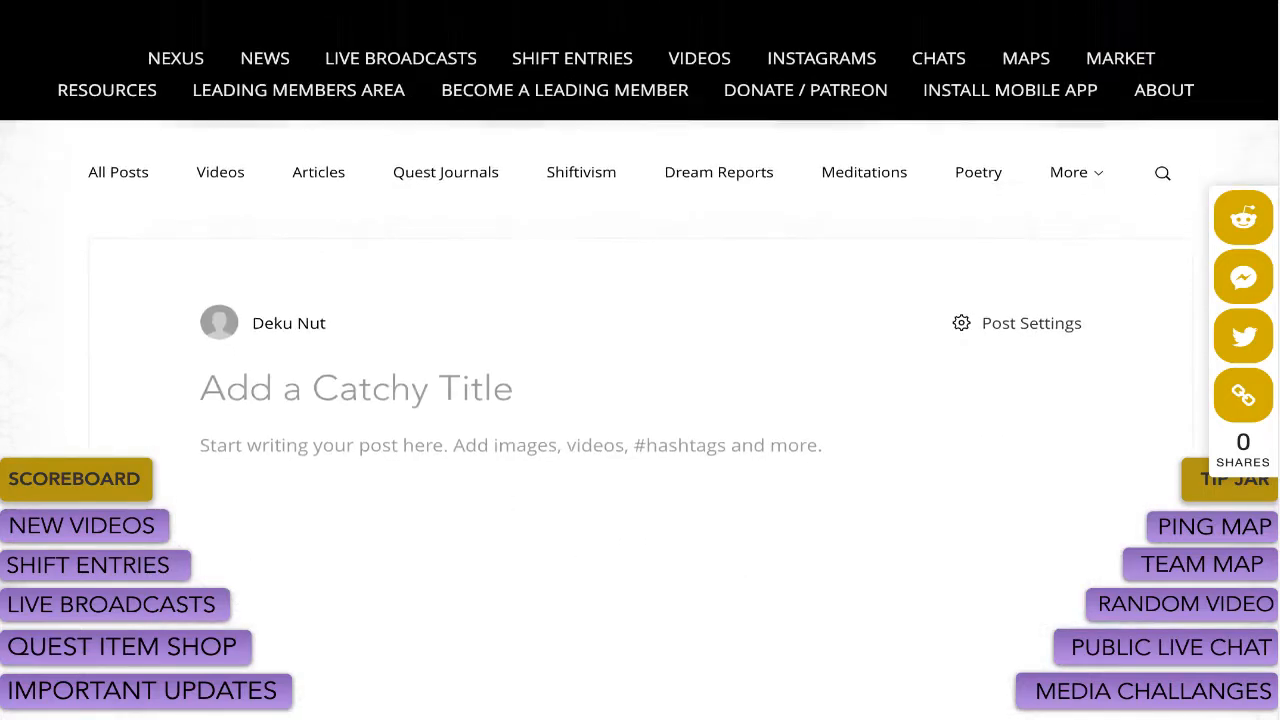
scroll(640, 400, down, 1)
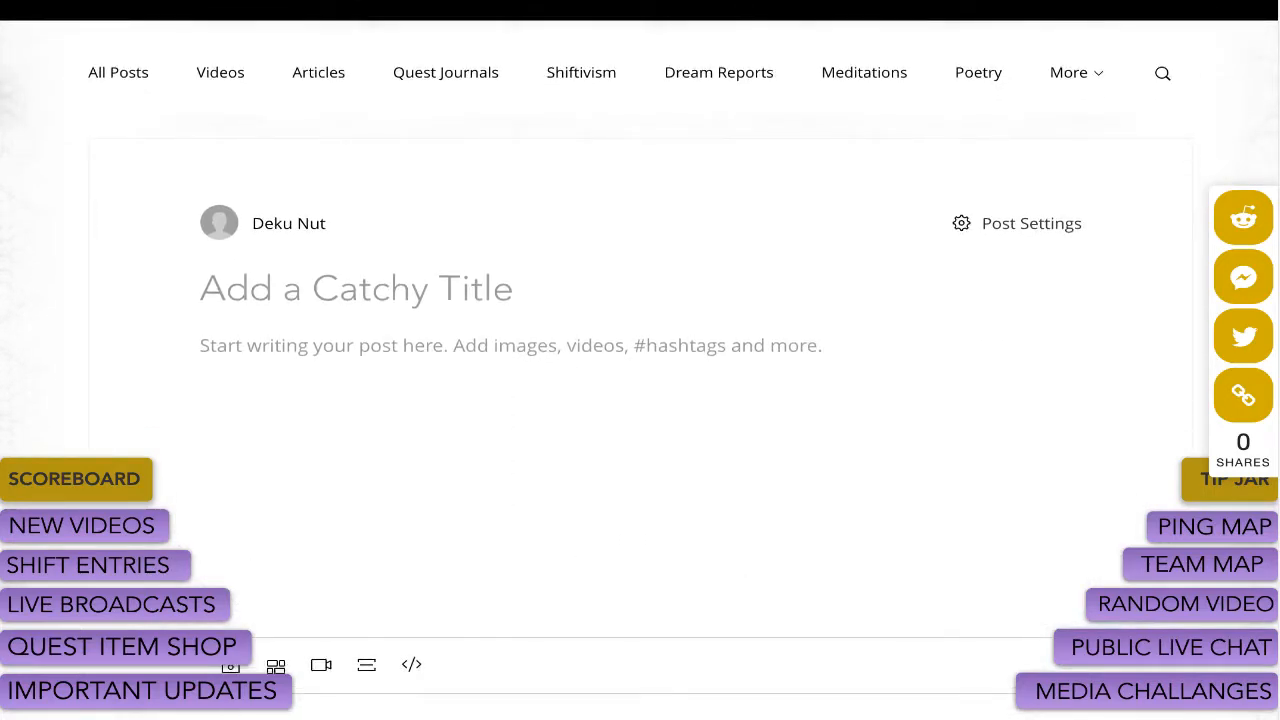
scroll(640, 400, down, 1)
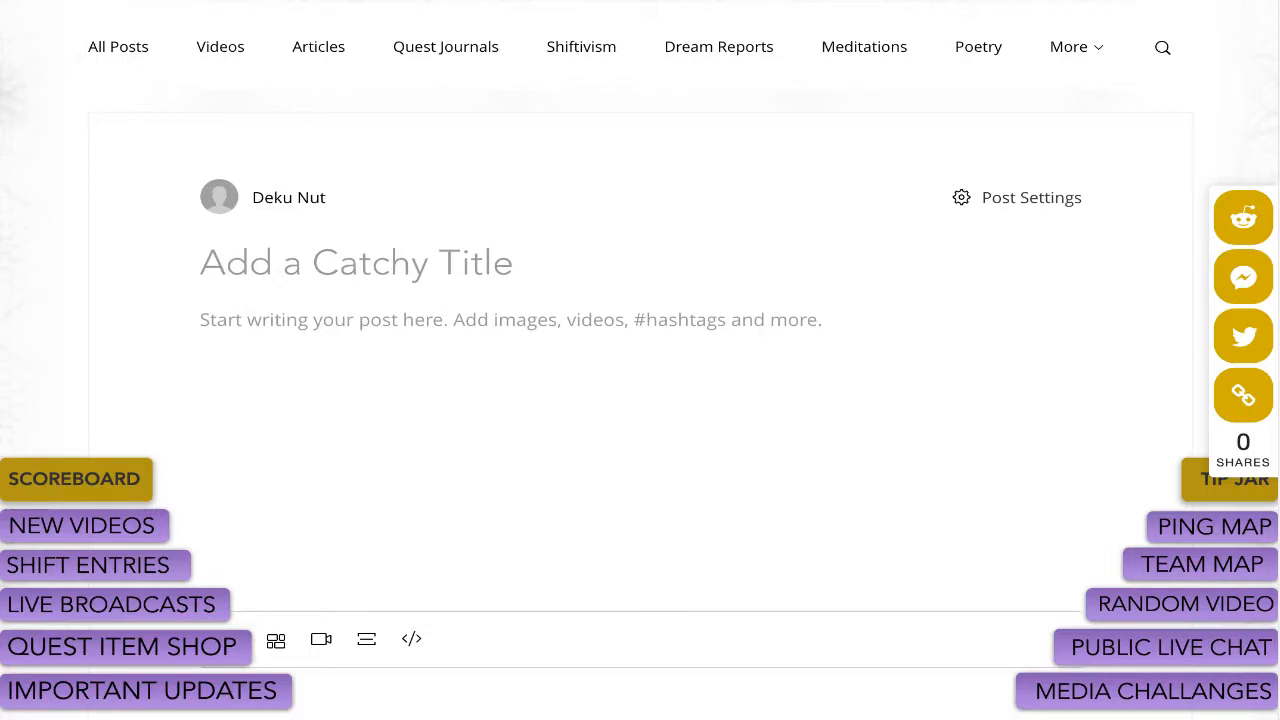
scroll(640, 400, down, 2)
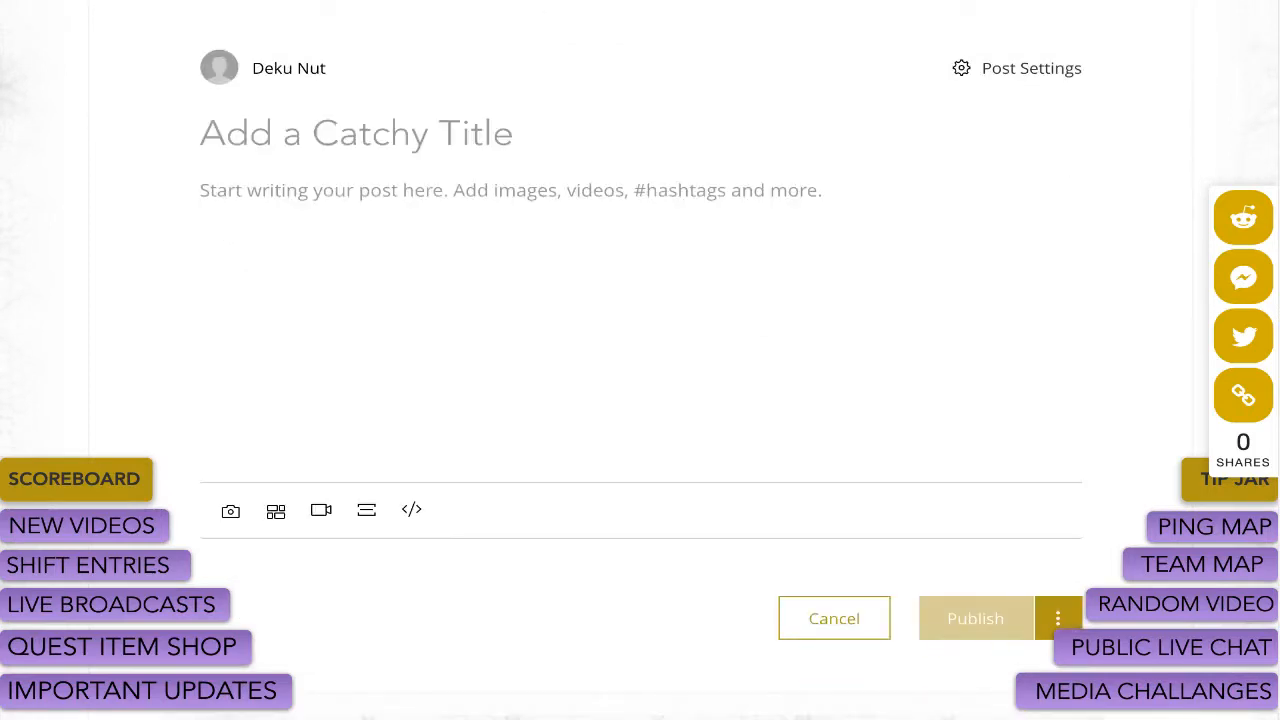
click(356, 133)
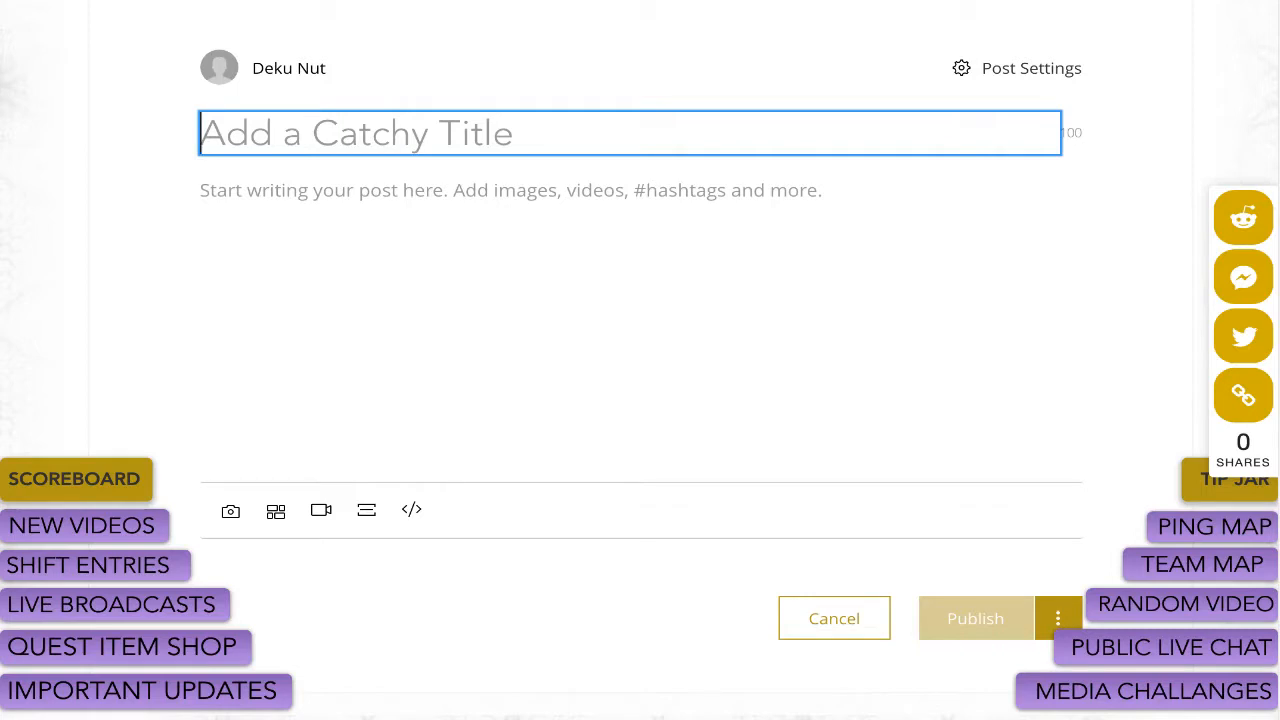
click(201, 190)
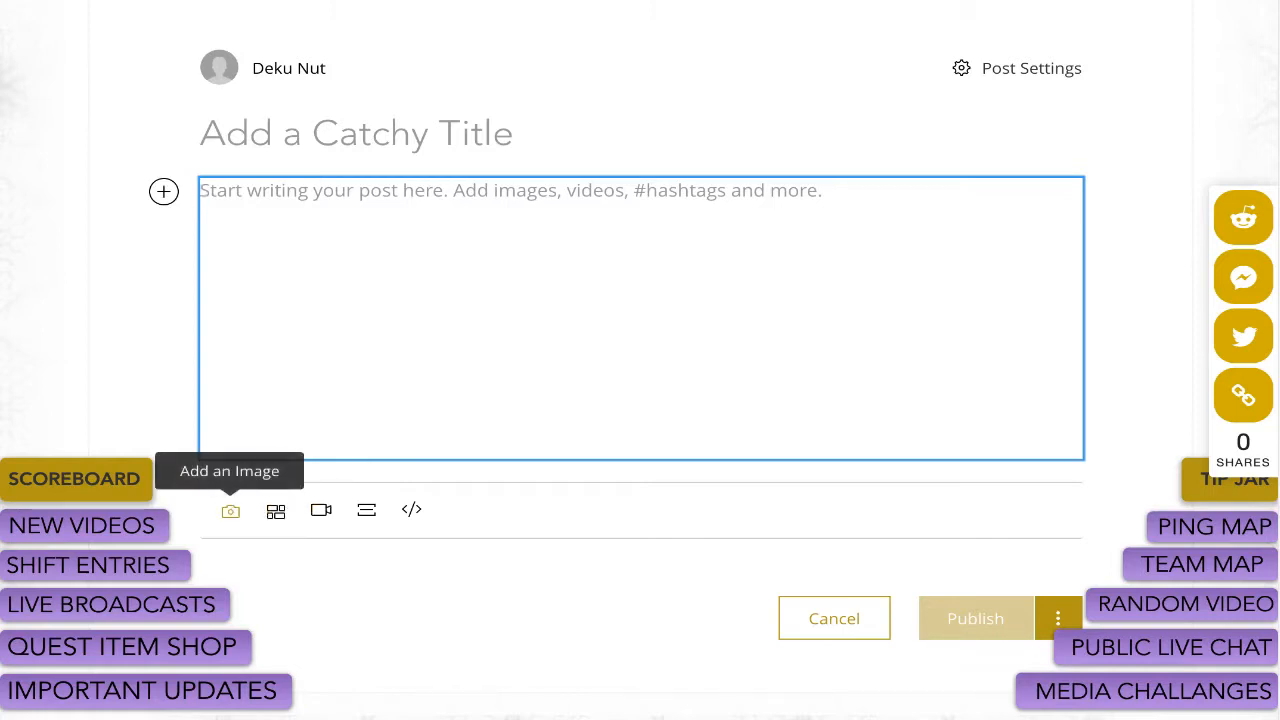
Open the Add a Video dialog and close it without adding a video.
click(321, 510)
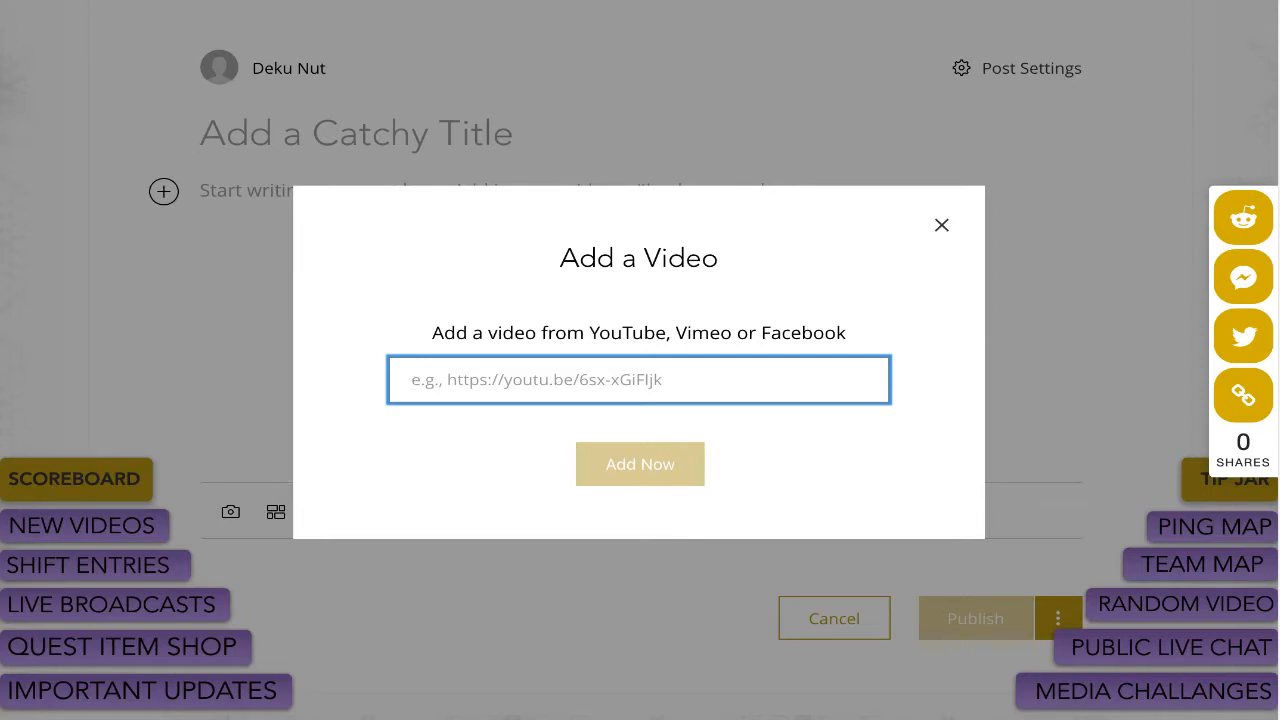
click(942, 225)
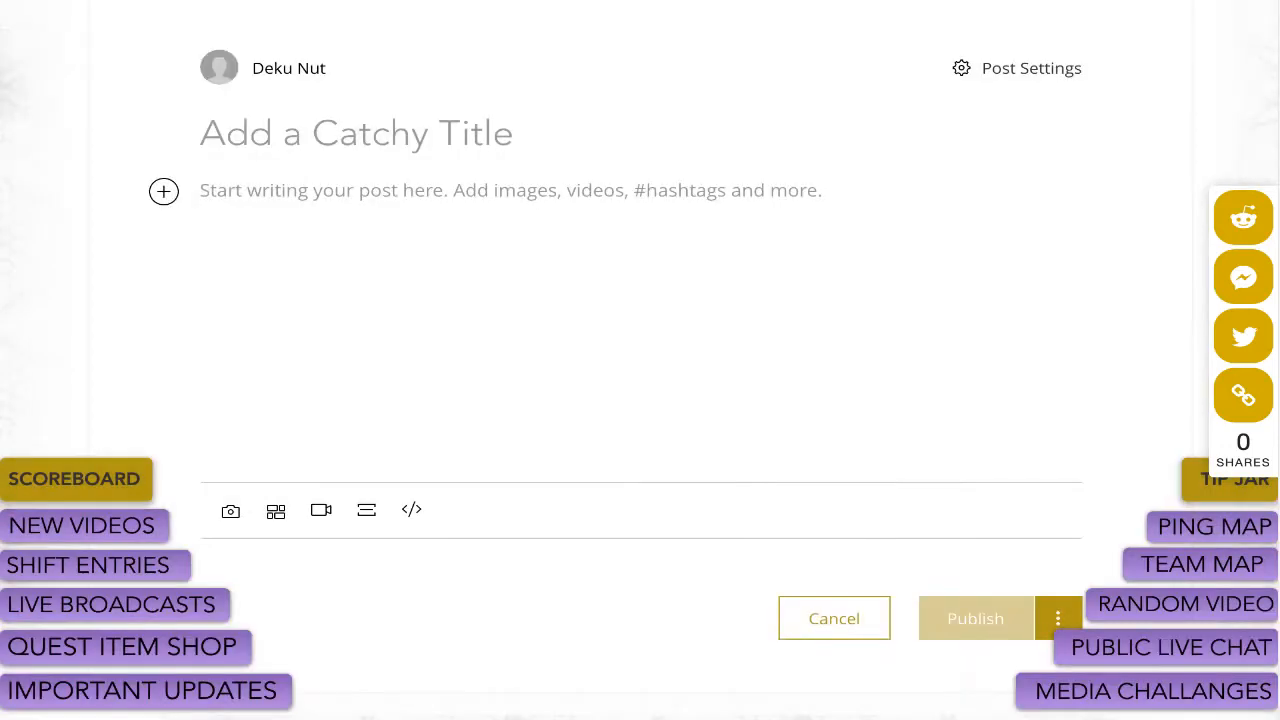
scroll(640, 360, down, 1)
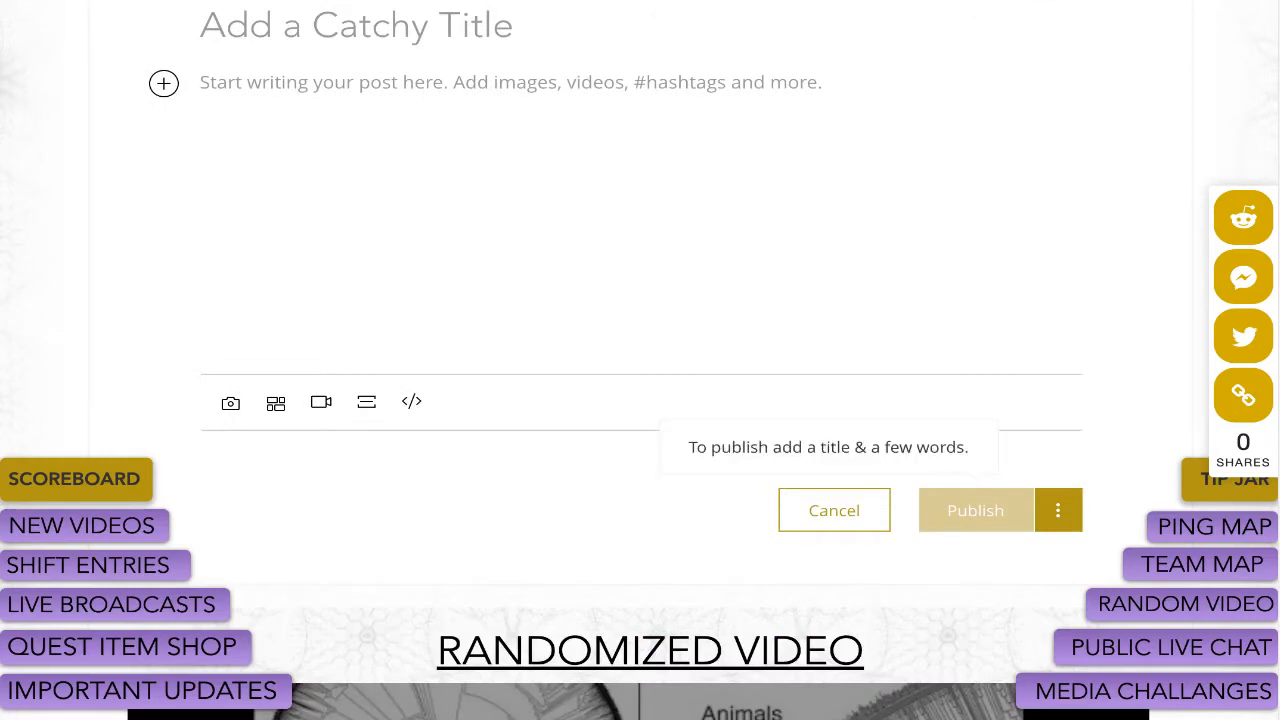
click(356, 26)
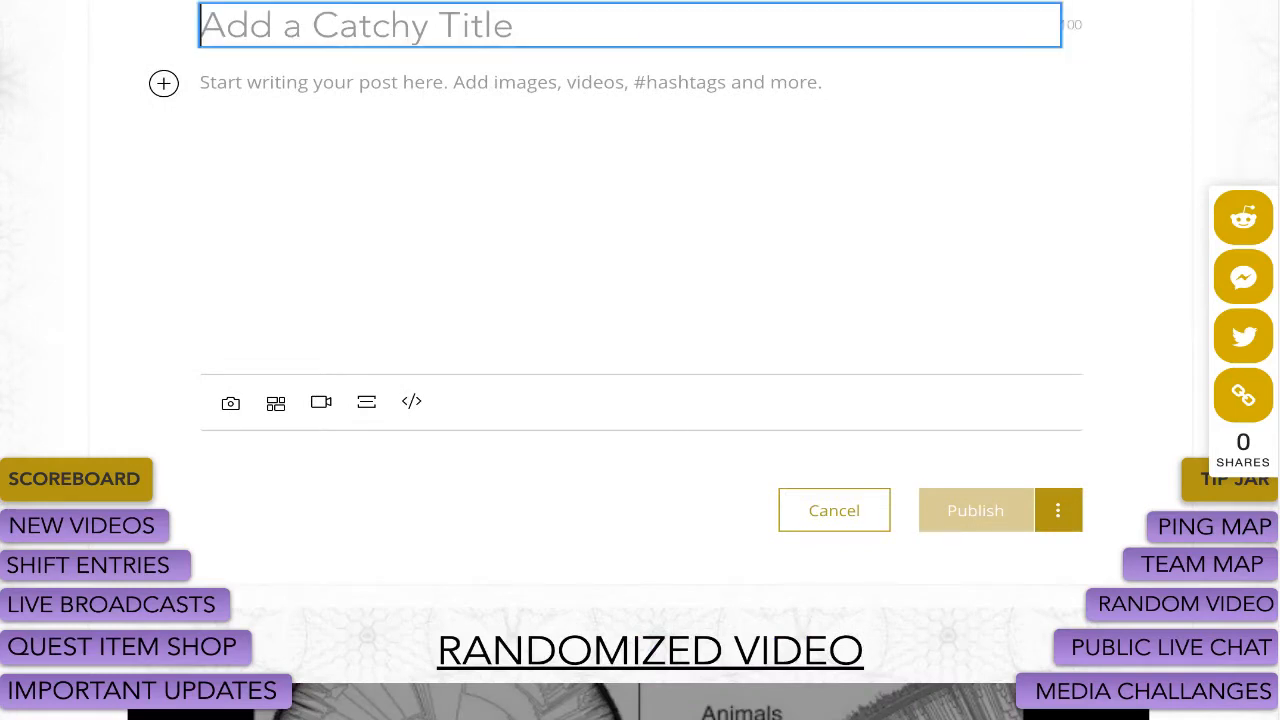
Type the title 'This is us awakening within the dream' and capitalise Us, Awakening, Within and Dream.
text(This is u)
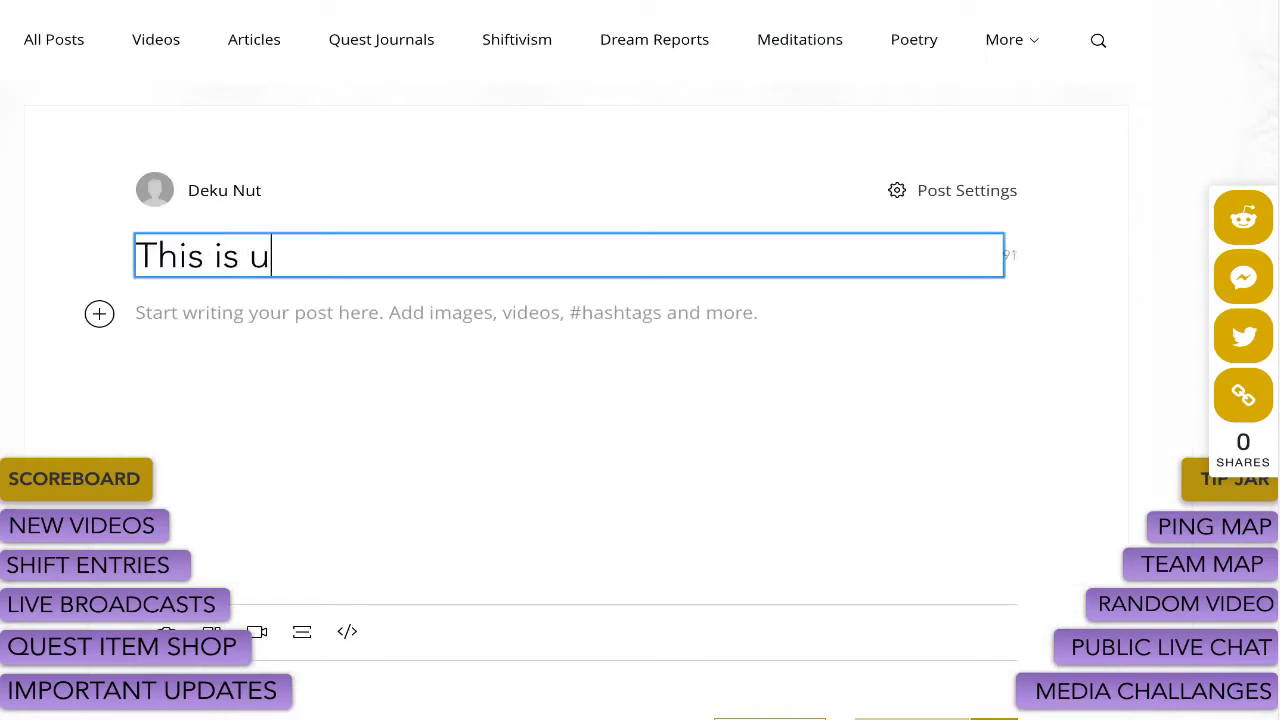
text(s awakening within the dream)
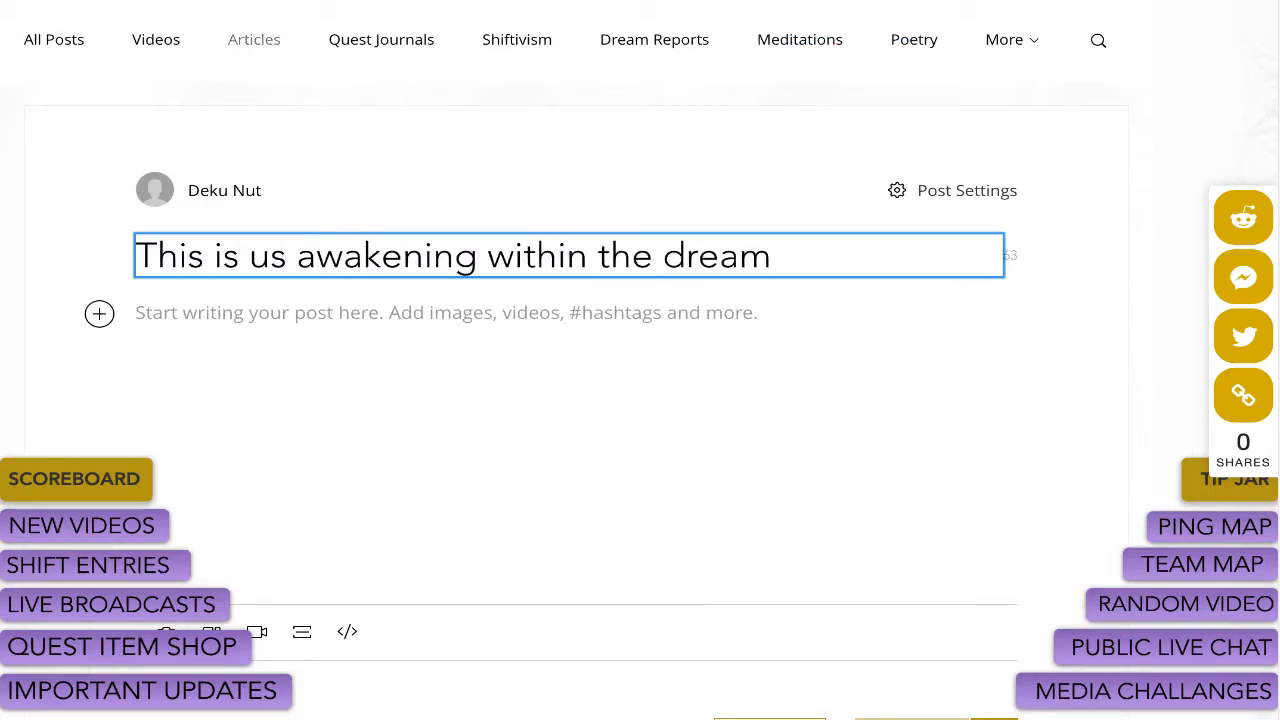
click(318, 256)
drag(318, 256, 298, 256)
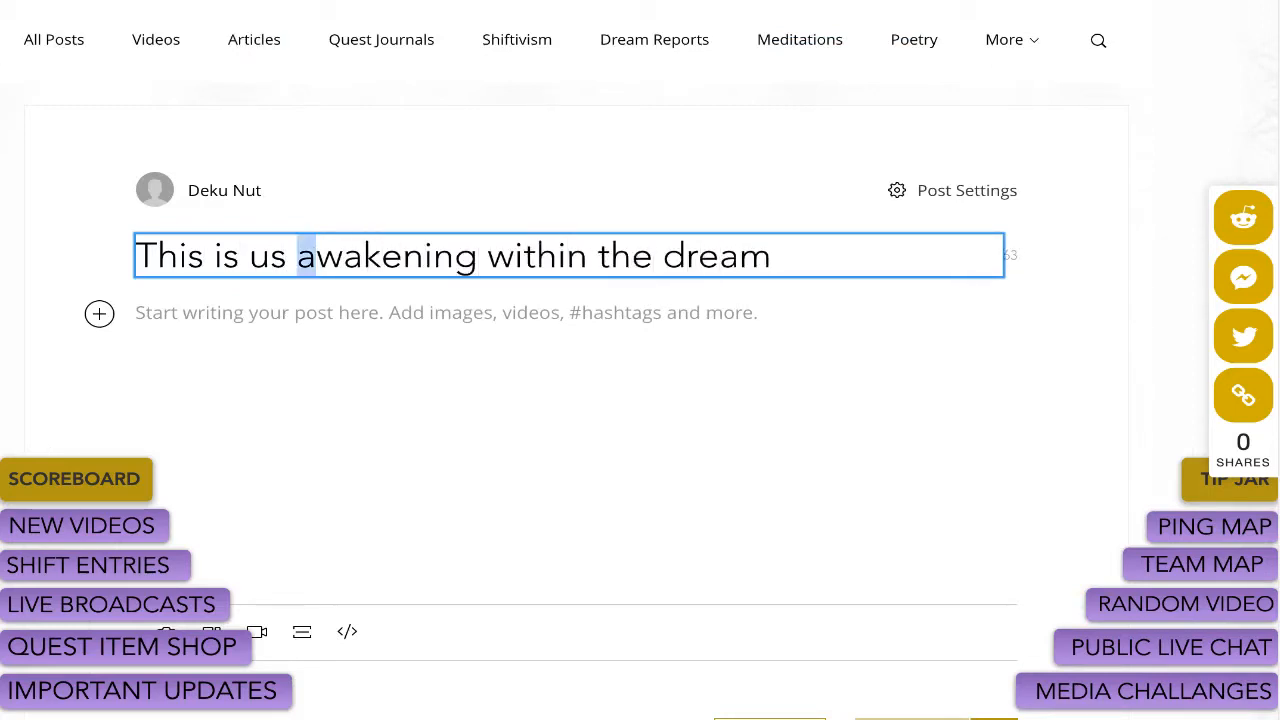
text(A)
drag(493, 256, 519, 256)
text(W)
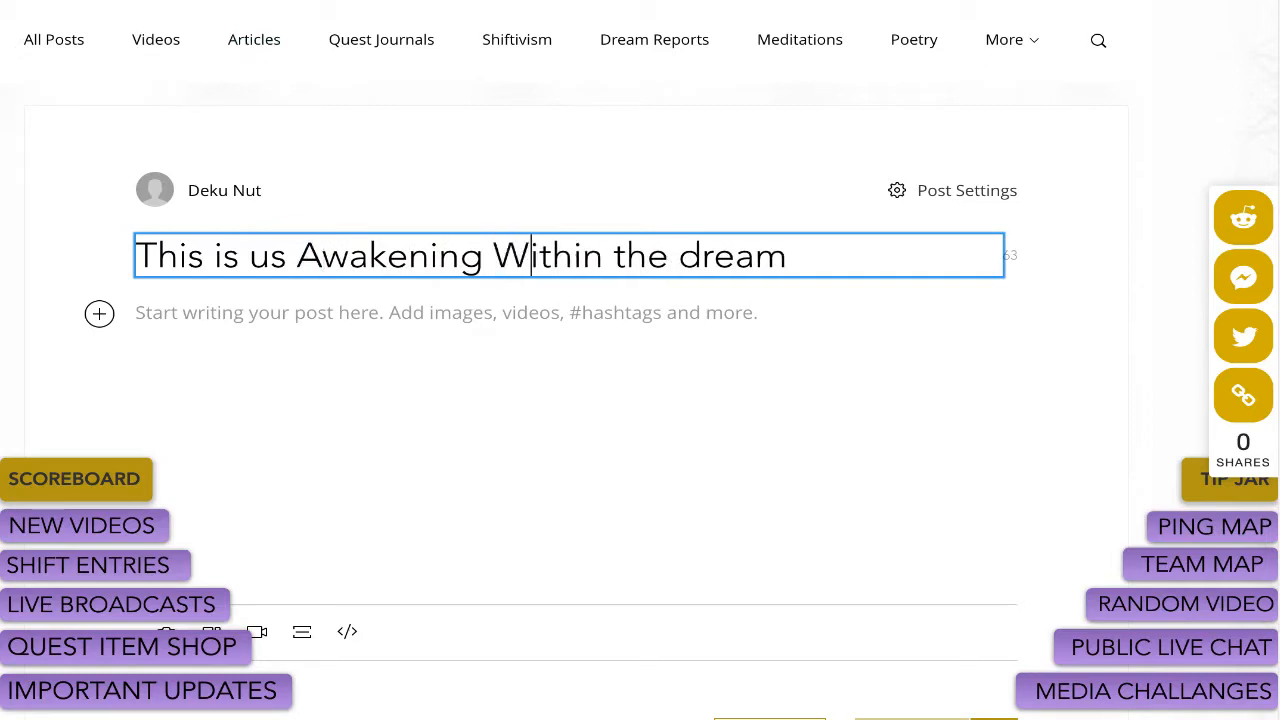
drag(679, 256, 704, 256)
text(D)
drag(271, 256, 249, 256)
text(U)
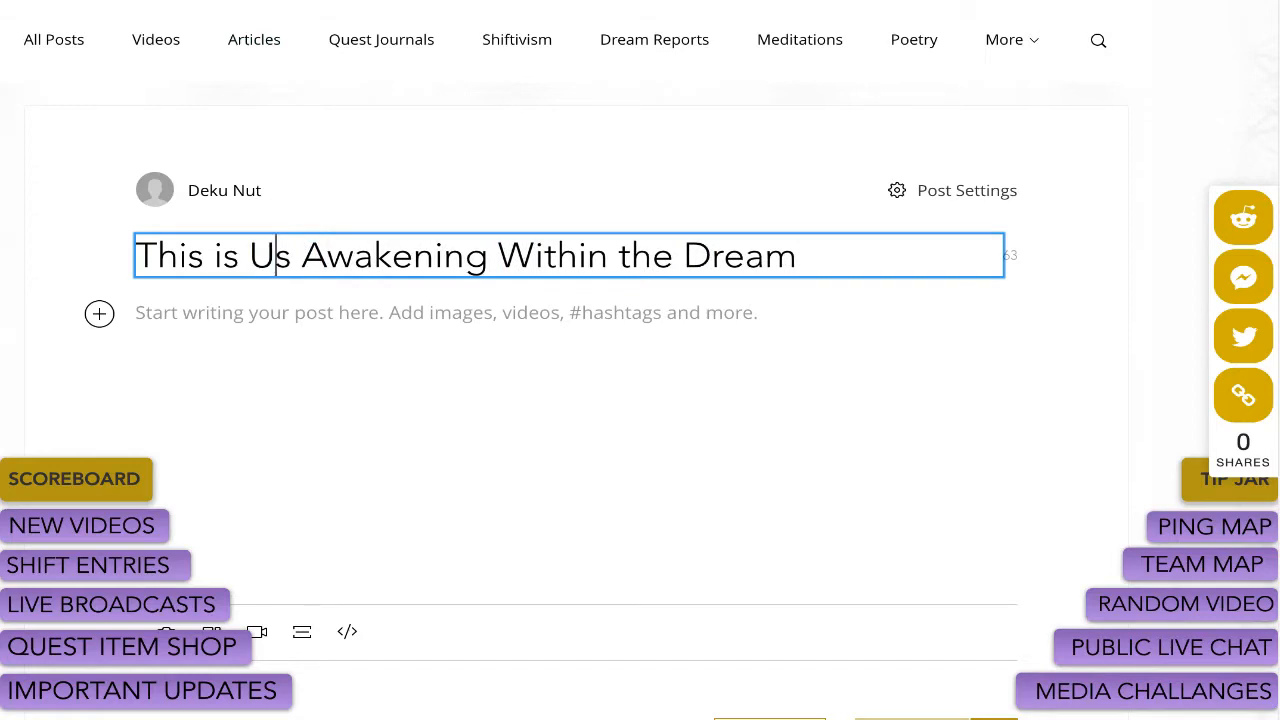
scroll(576, 360, down, 1)
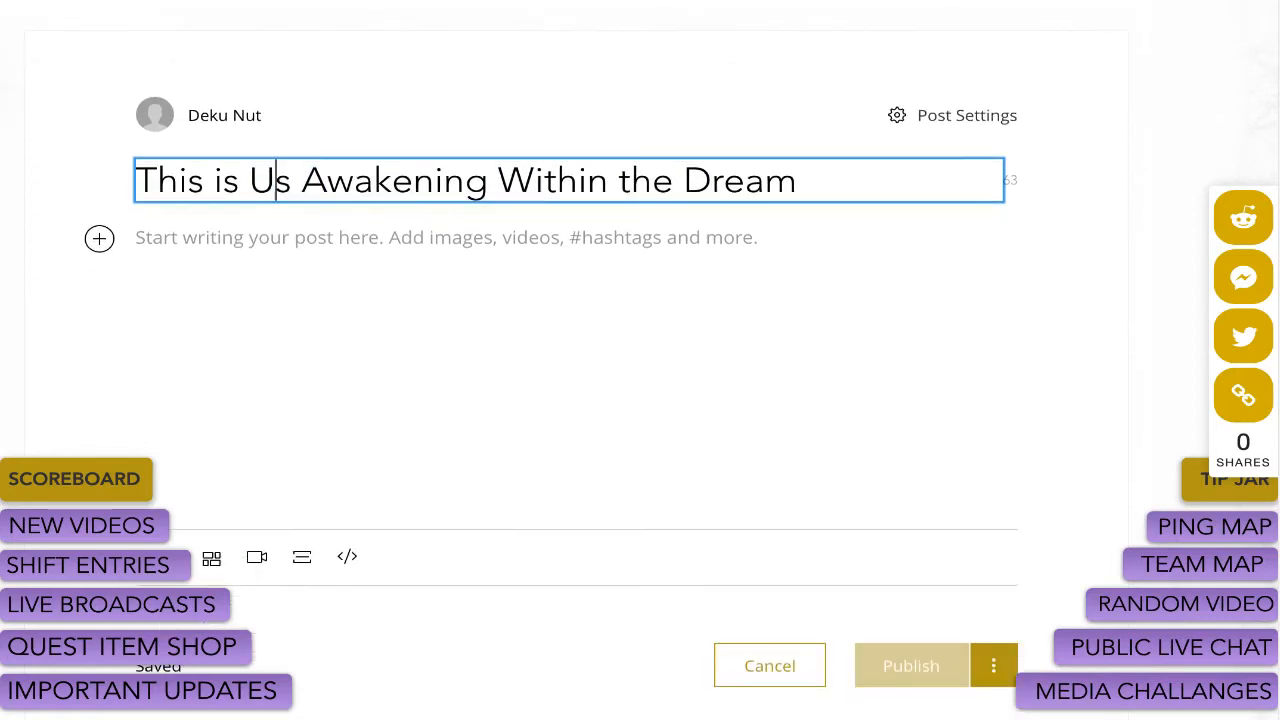
scroll(576, 360, down, 2)
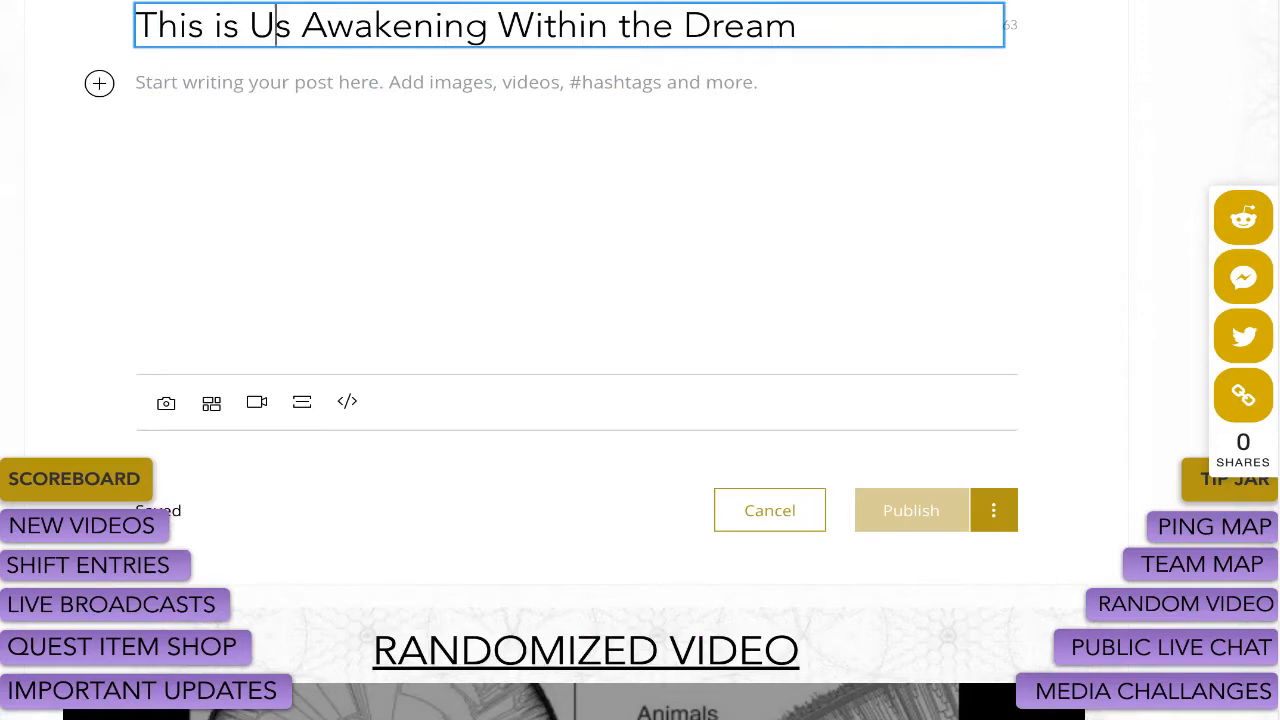
Write 'This is our story.' as the body, save as draft, and open Choose Category.
click(140, 83)
text(This is)
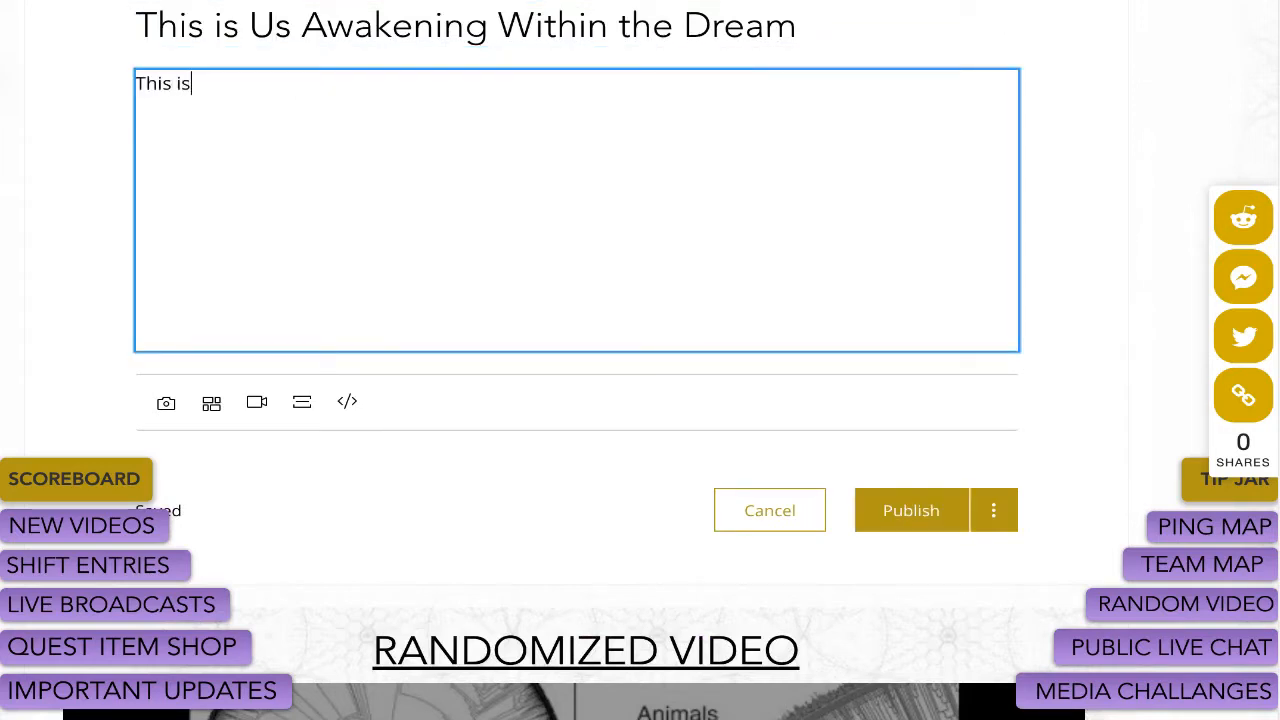
text( our story.)
click(993, 510)
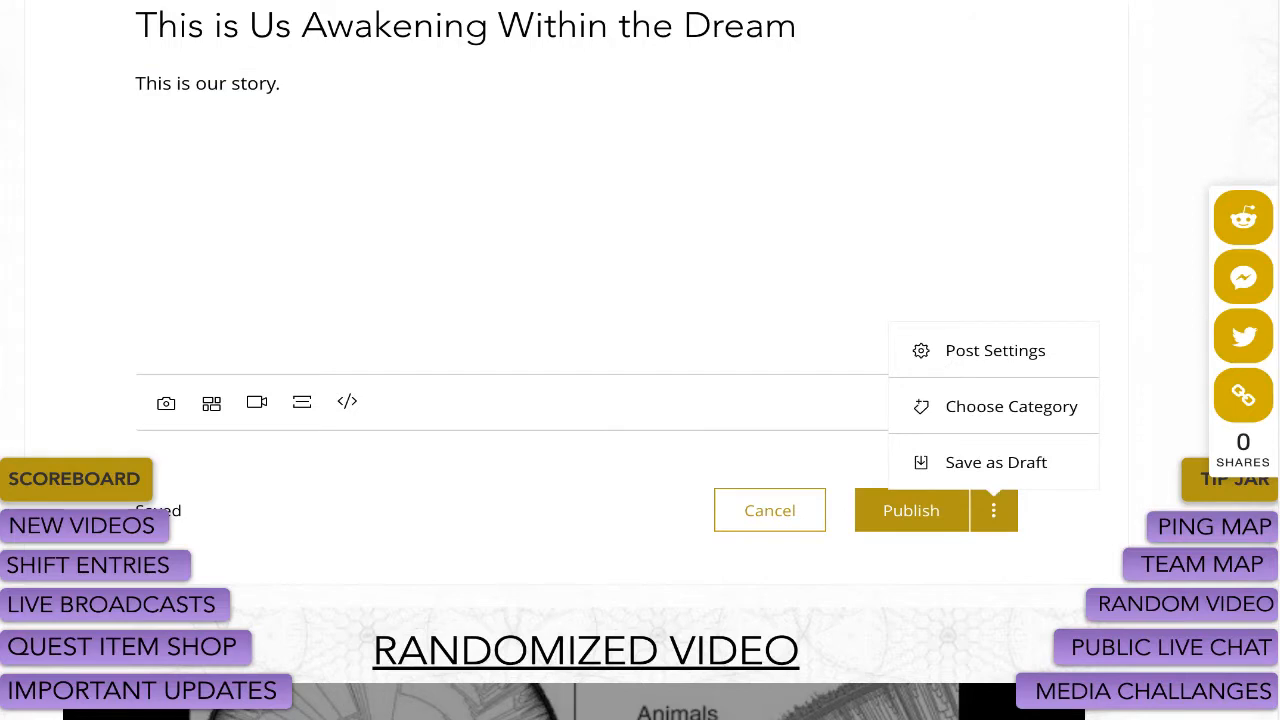
click(995, 462)
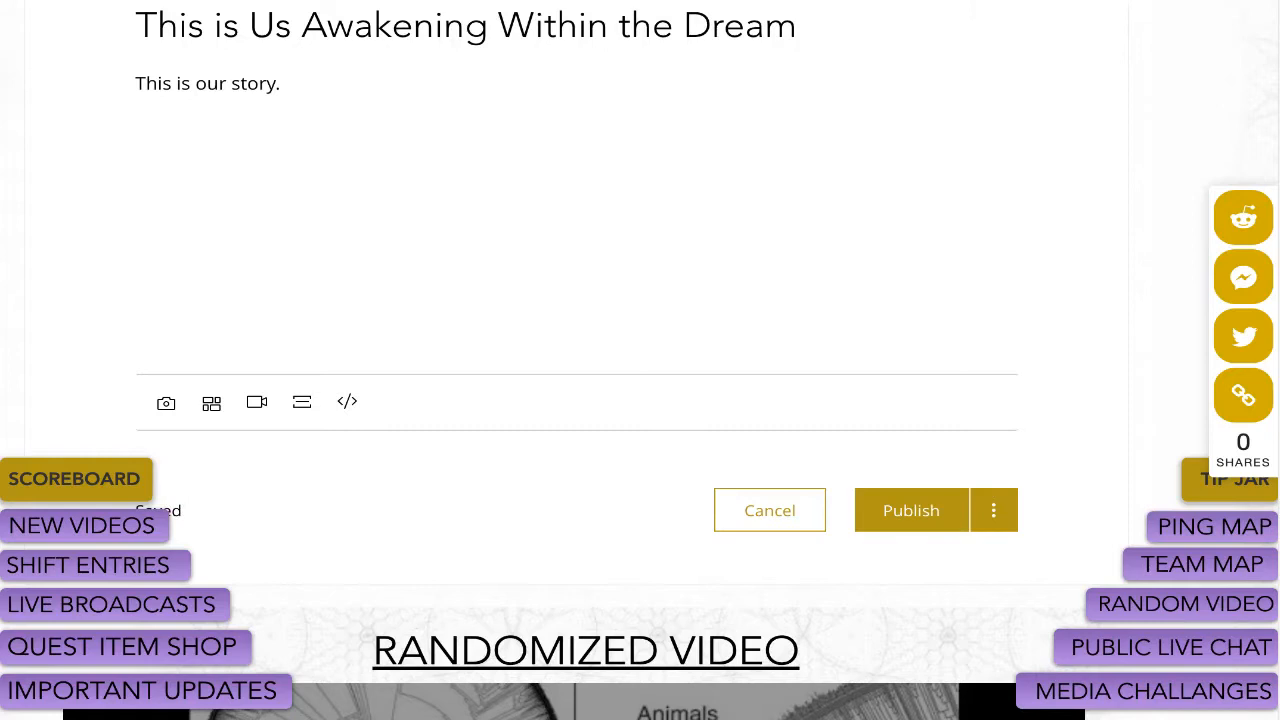
click(994, 510)
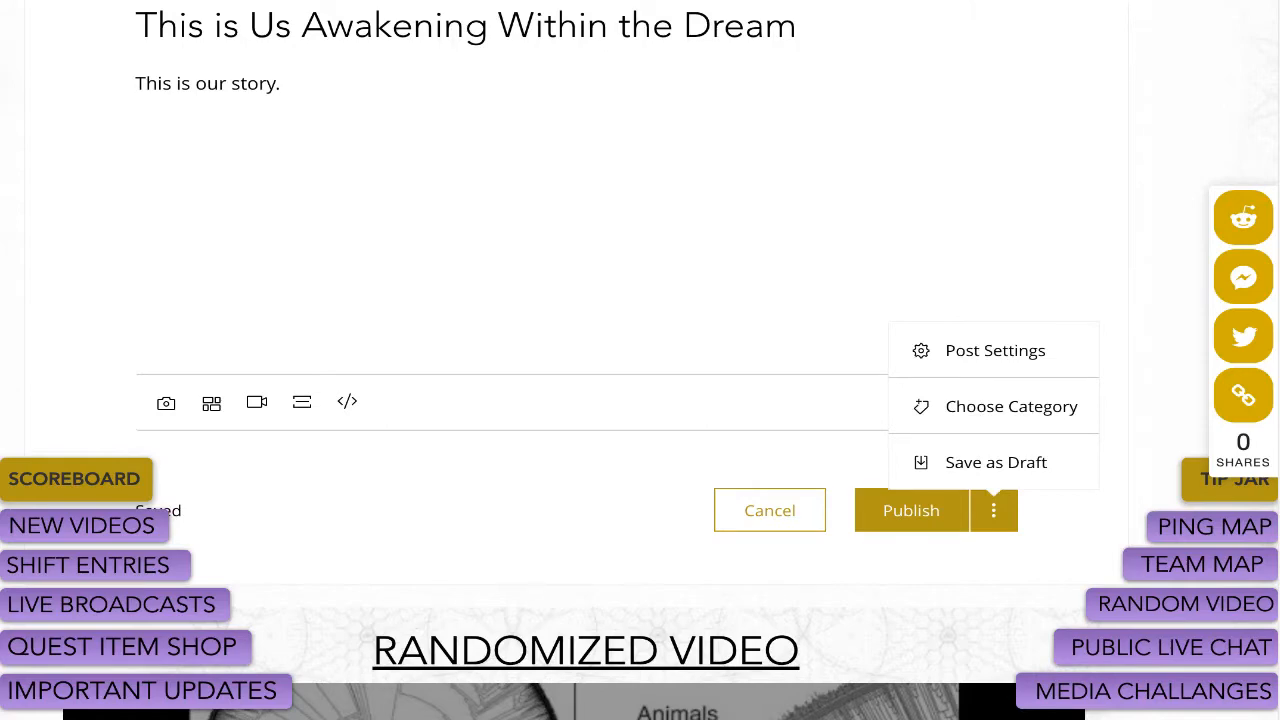
click(1011, 407)
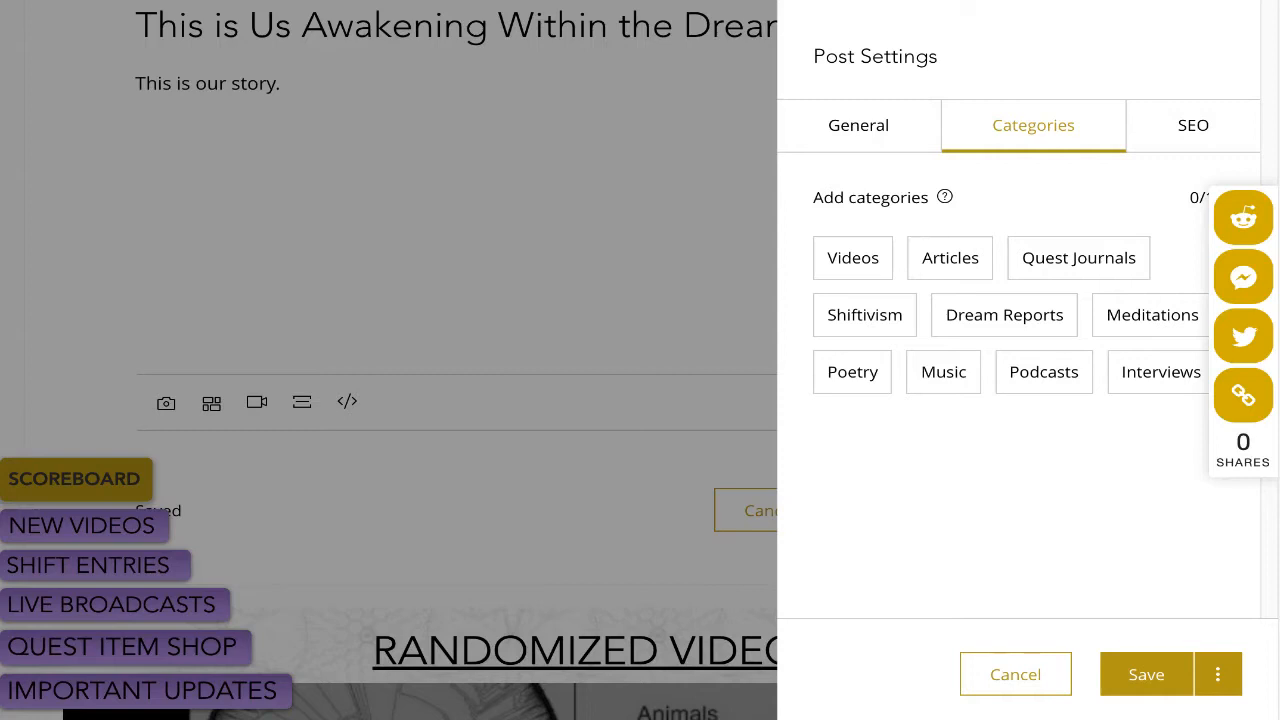
Toggle the Videos, Dream Reports, Shiftivism and Poetry category chips, ending with all deselected.
click(853, 258)
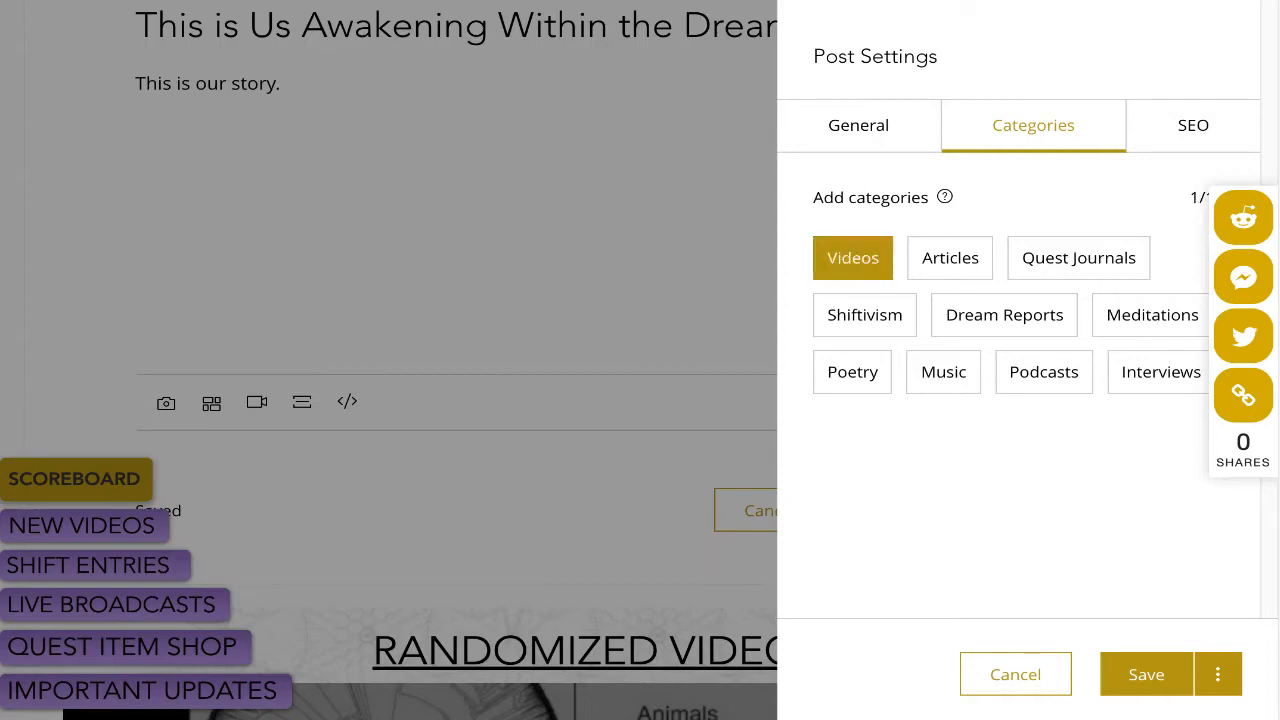
click(1004, 315)
click(853, 258)
click(865, 315)
click(853, 258)
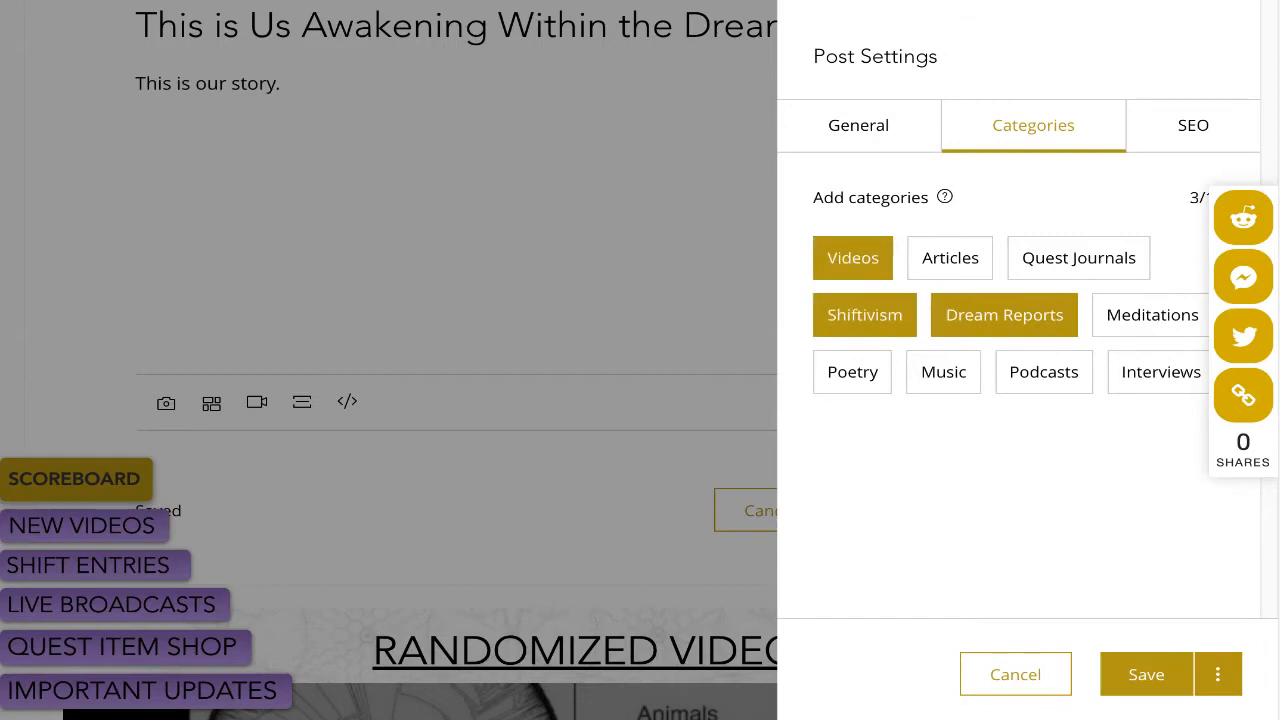
click(852, 372)
click(865, 315)
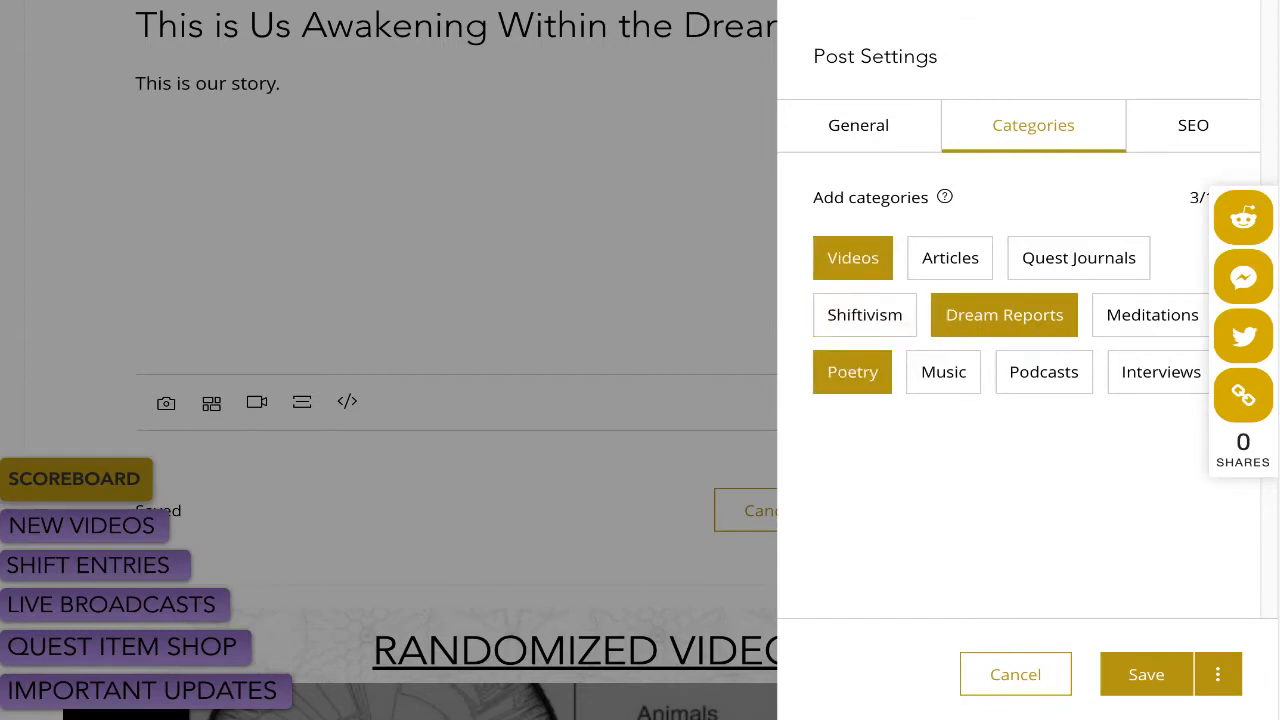
click(853, 258)
click(852, 372)
click(1004, 315)
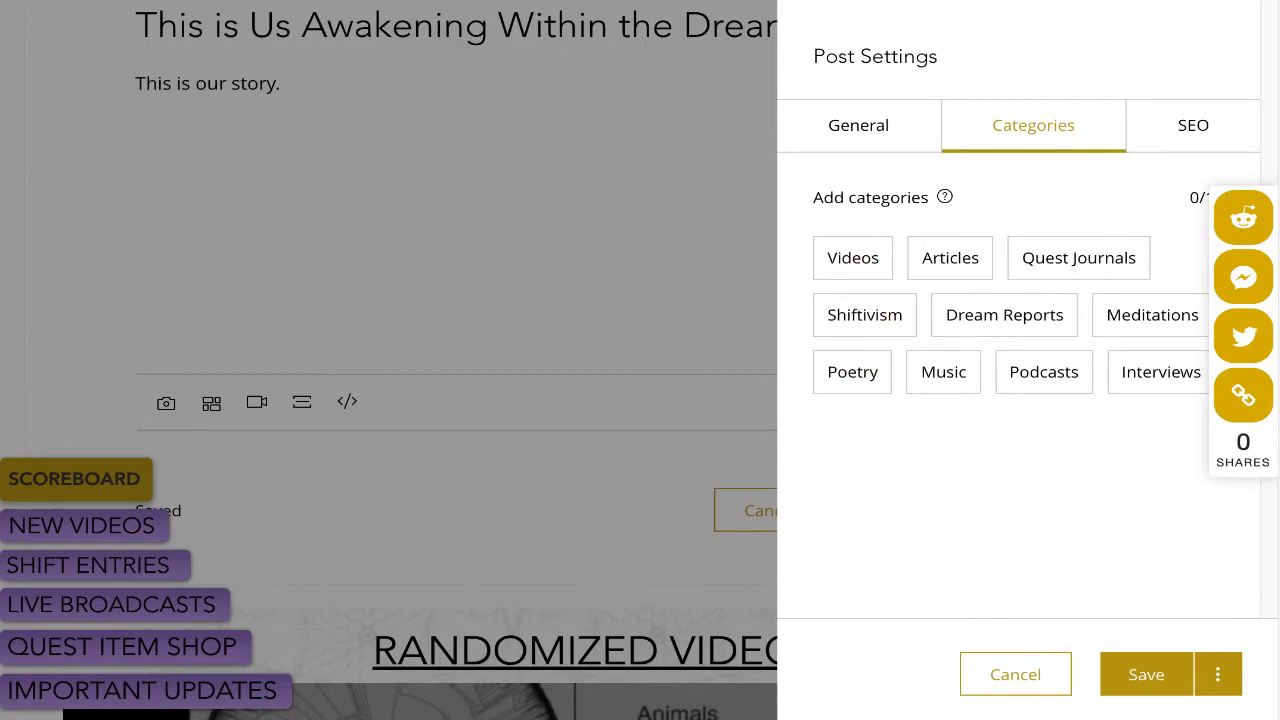
Tag the Podcasts category, save the post settings, and return to the post body.
click(1044, 372)
click(1146, 674)
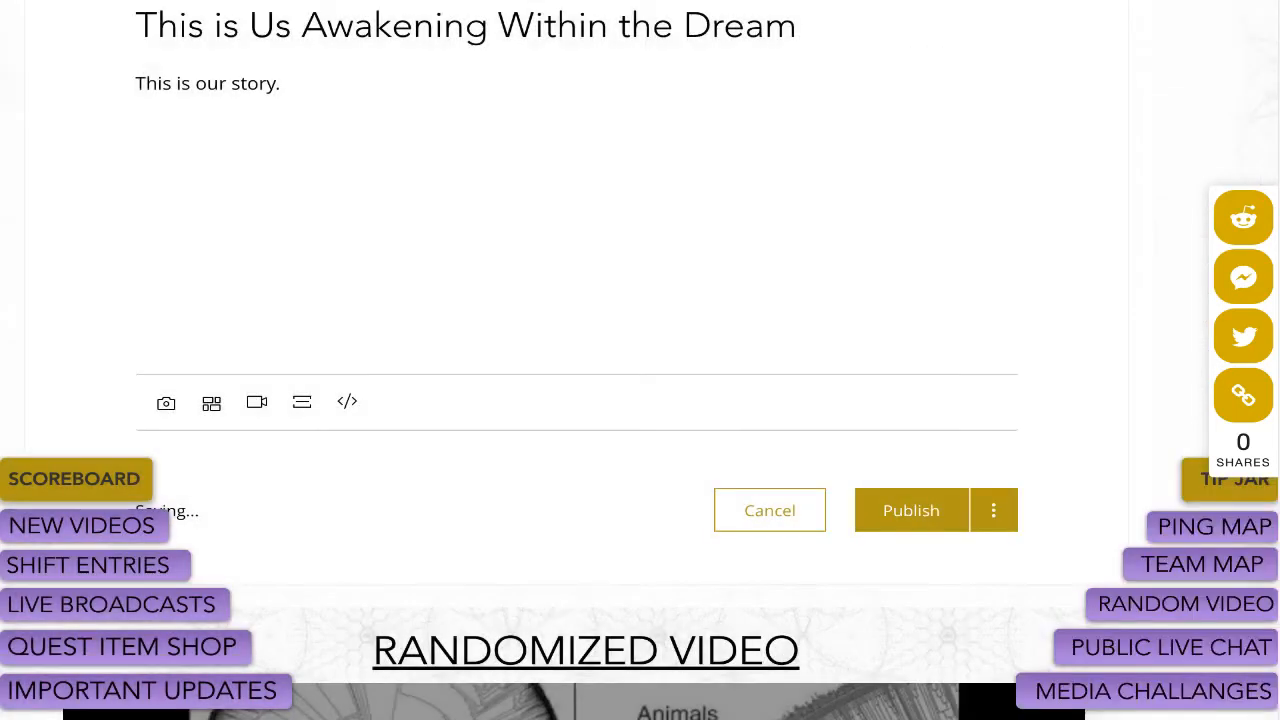
click(993, 510)
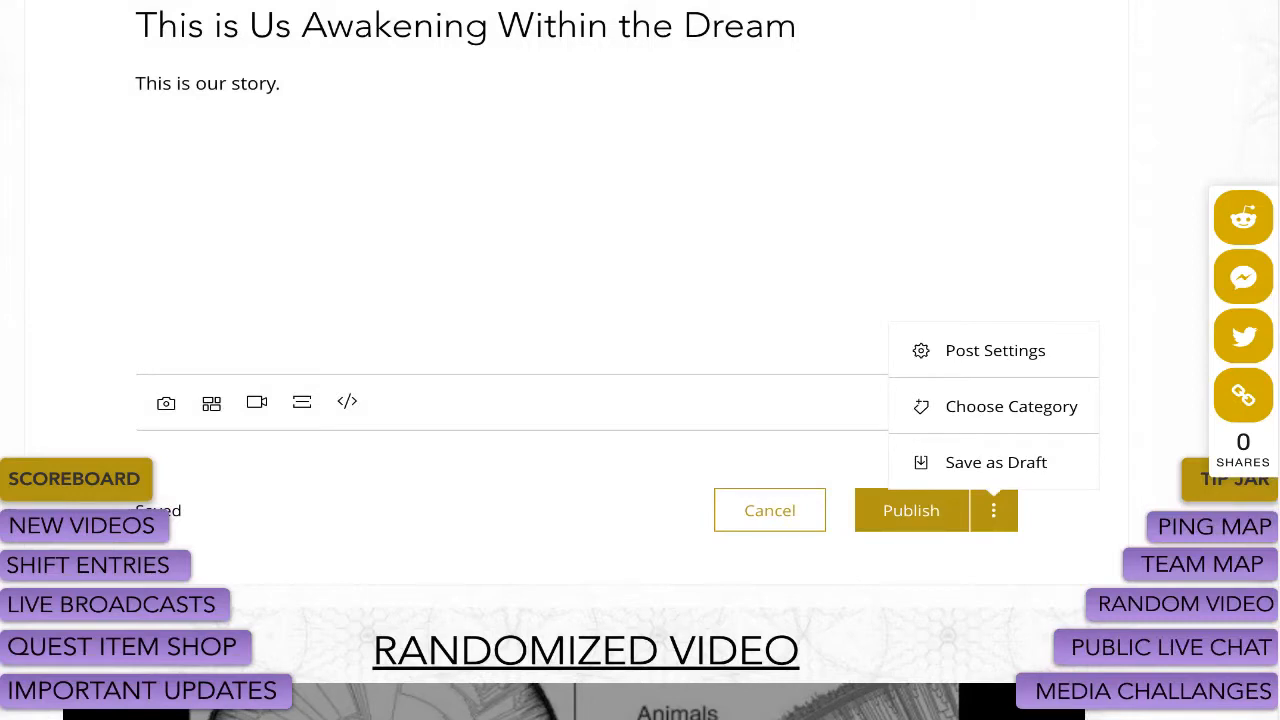
click(285, 83)
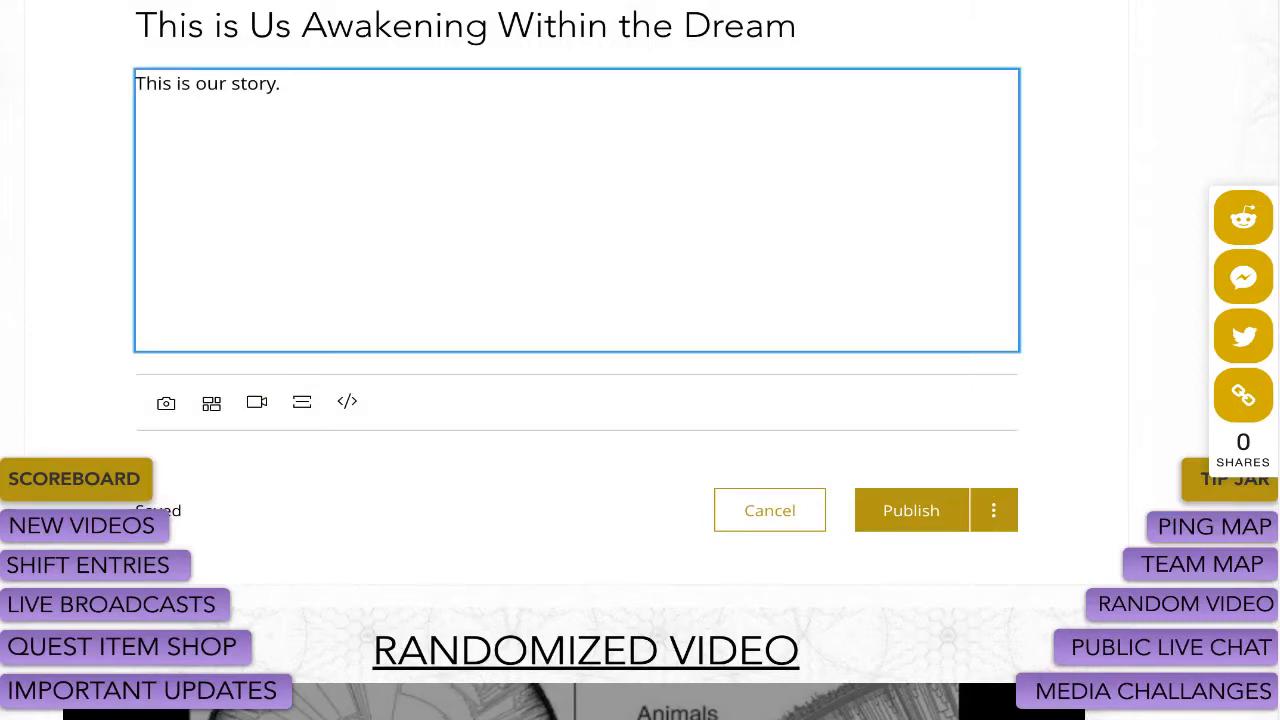